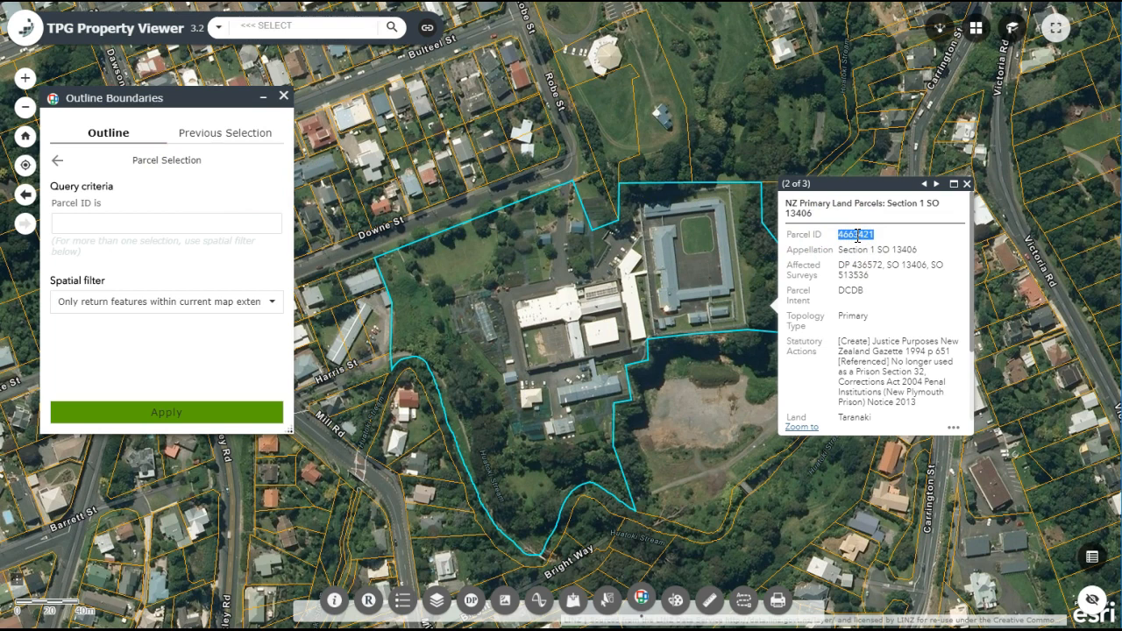
Step: Outline the prison parcel by running the parcel selection for Parcel ID 4663421
left_click(199, 225)
type("4663421")
left_click(201, 410)
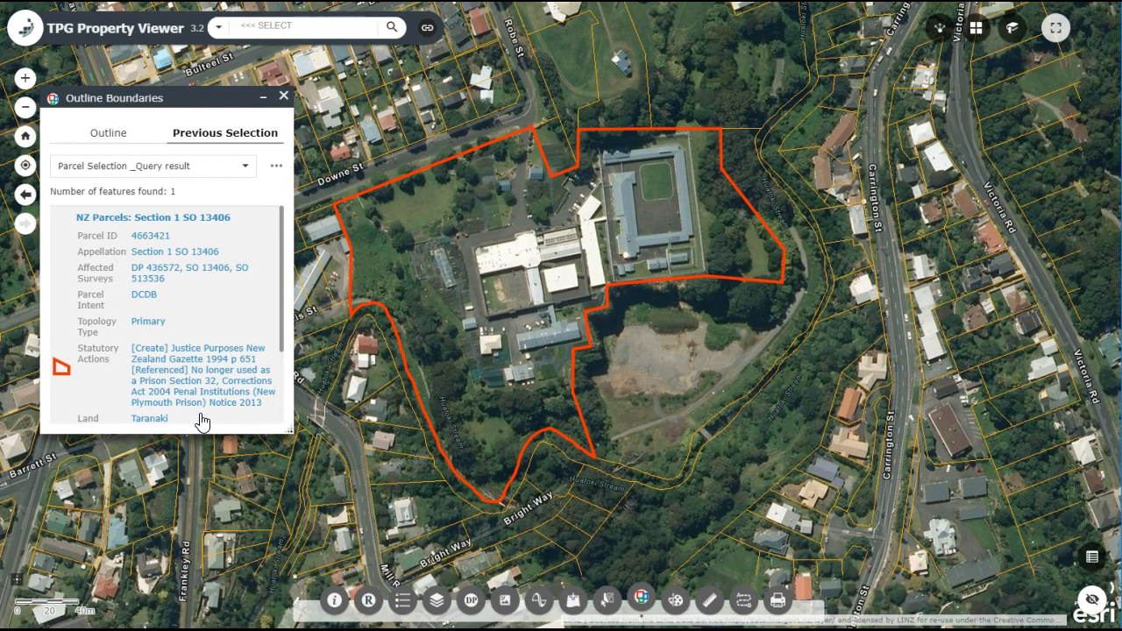
left_click(474, 484)
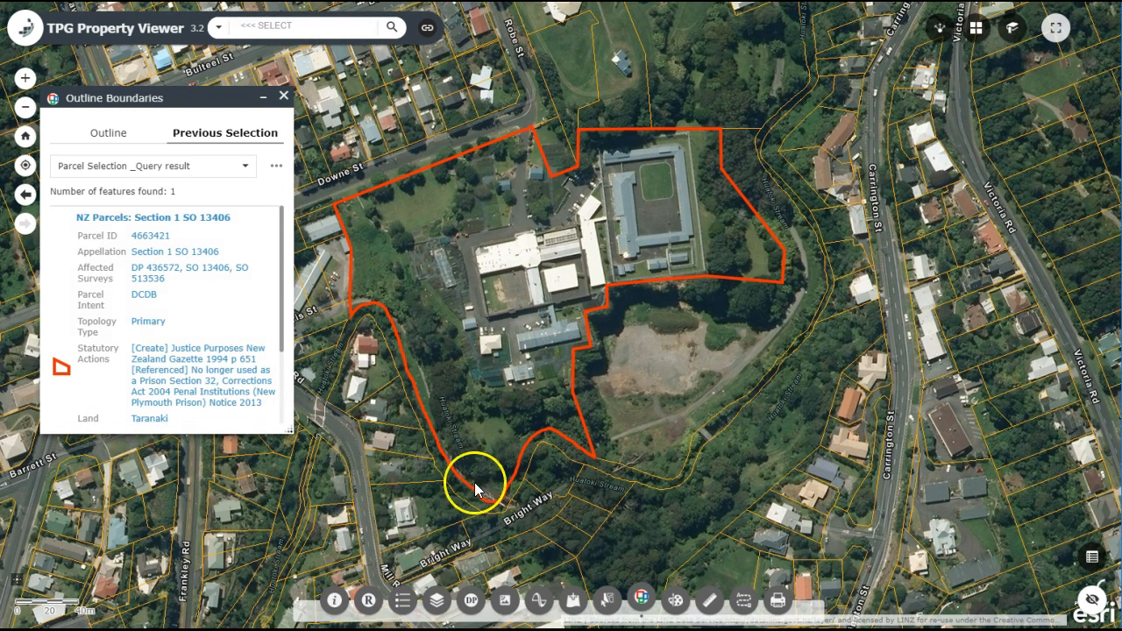
Step: Open the property layer list clear of the outlined parcel and toggle the Parcel Selection _Query result layer, leaving it on
left_click(436, 601)
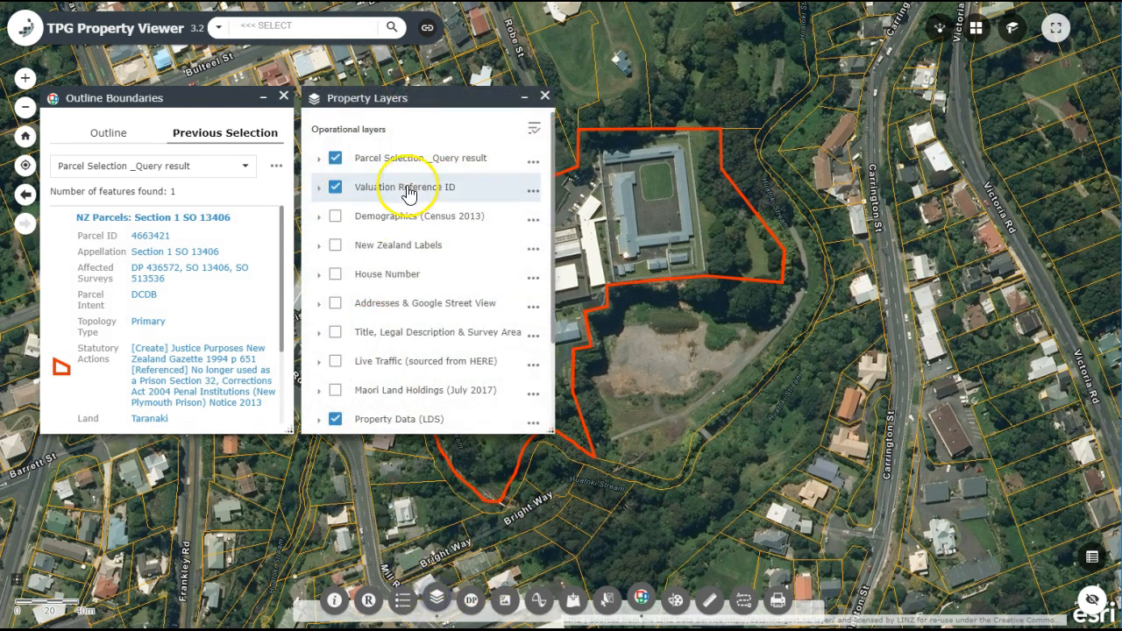
left_click_drag(401, 103, 906, 88)
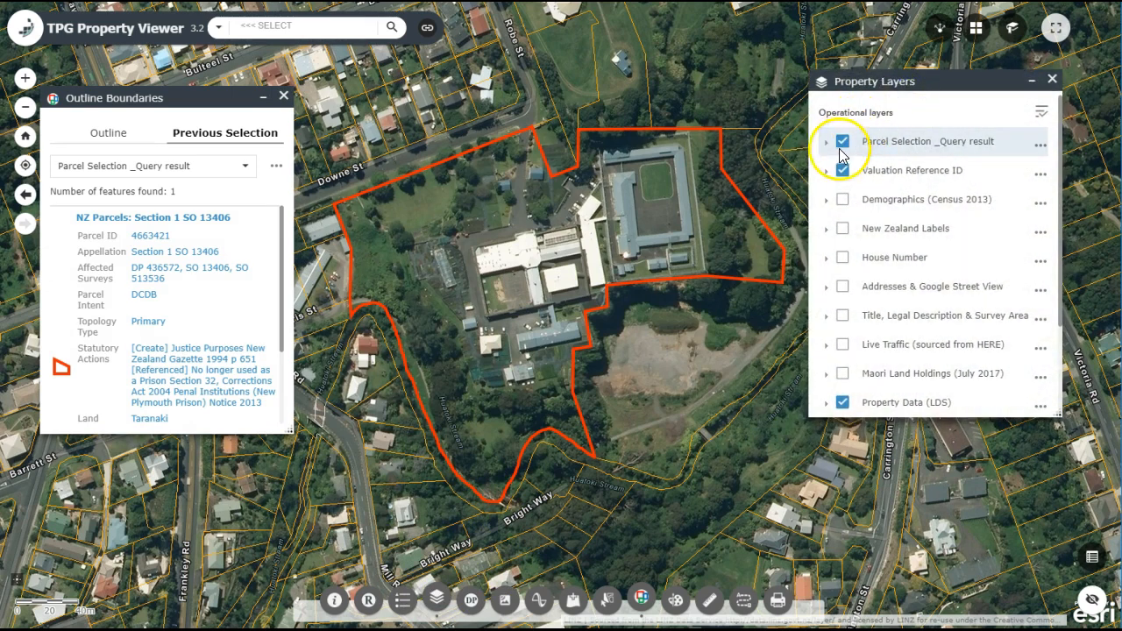
left_click(843, 143)
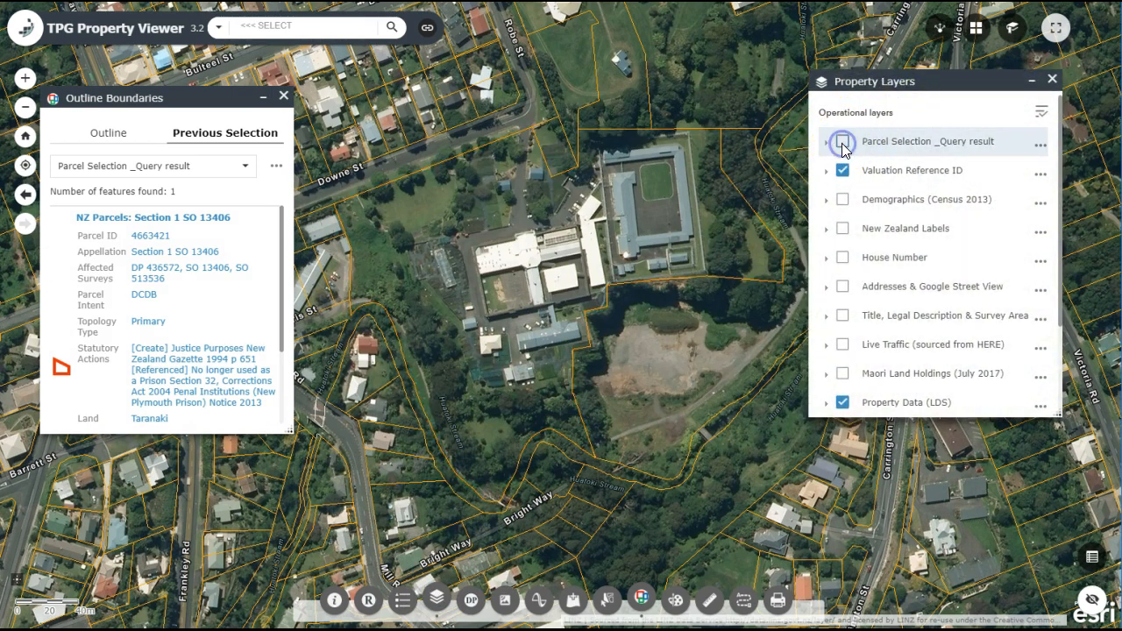
left_click(842, 145)
left_click(843, 146)
left_click(843, 145)
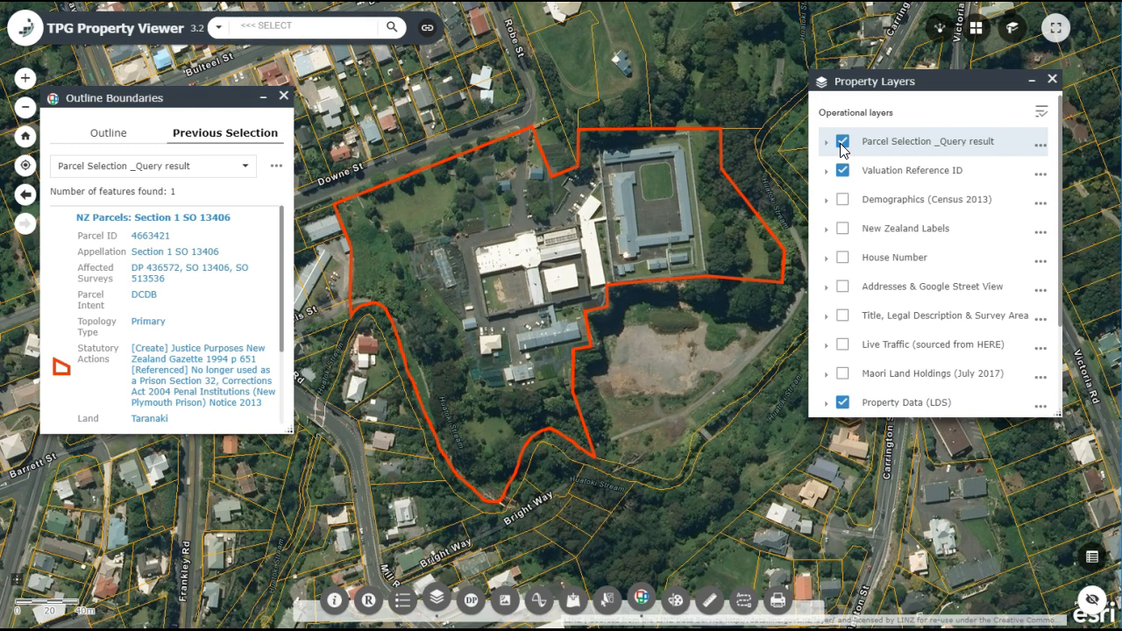
Step: Set a new parcel selection to only return features that intersect with the shape drawn on the map, and enlarge its window
left_click(121, 145)
left_click(57, 162)
left_click(147, 174)
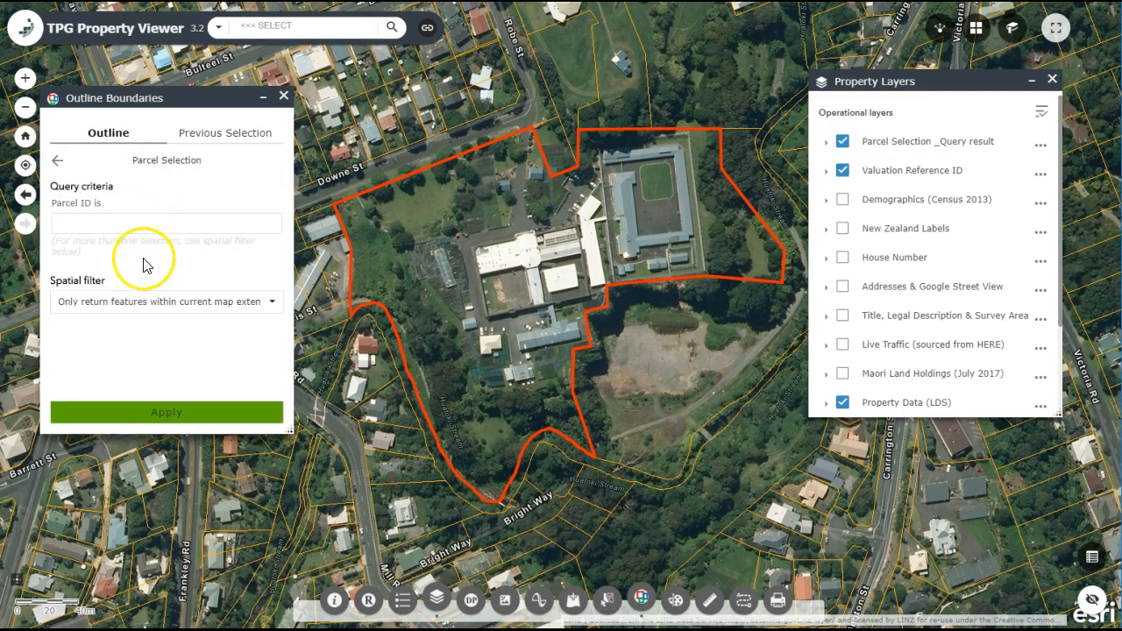
left_click(263, 301)
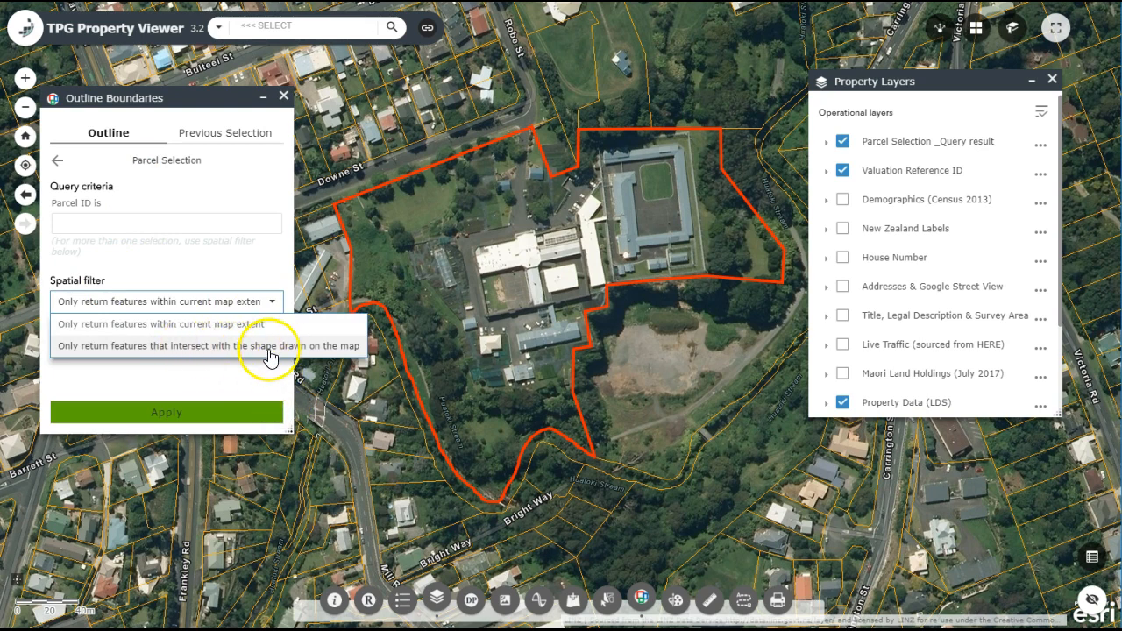
left_click(258, 346)
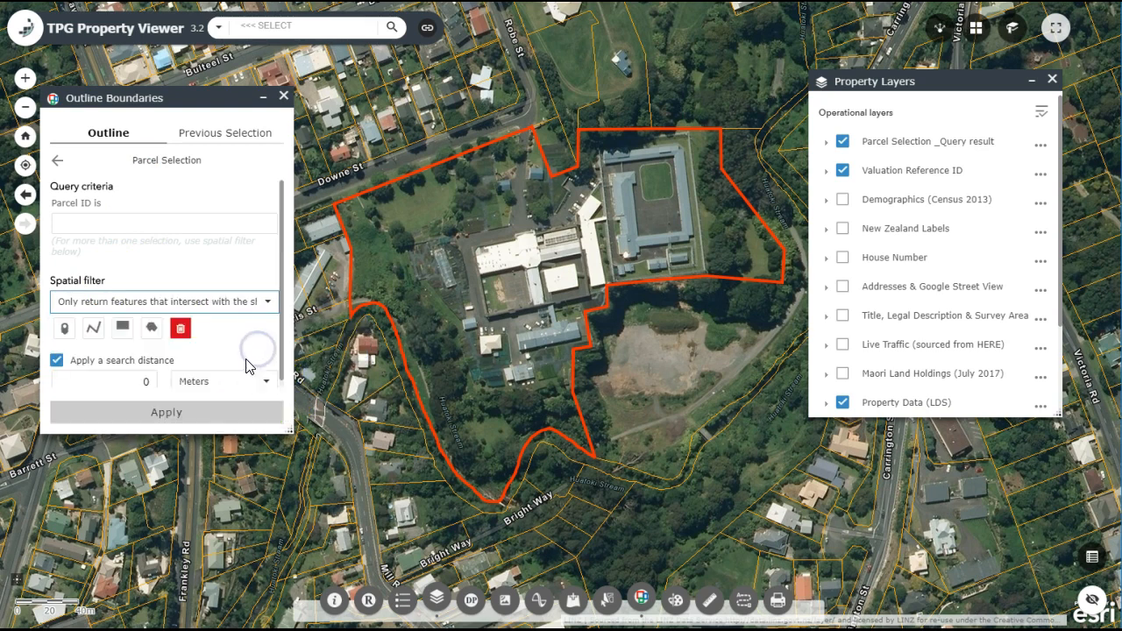
left_click_drag(289, 429, 386, 501)
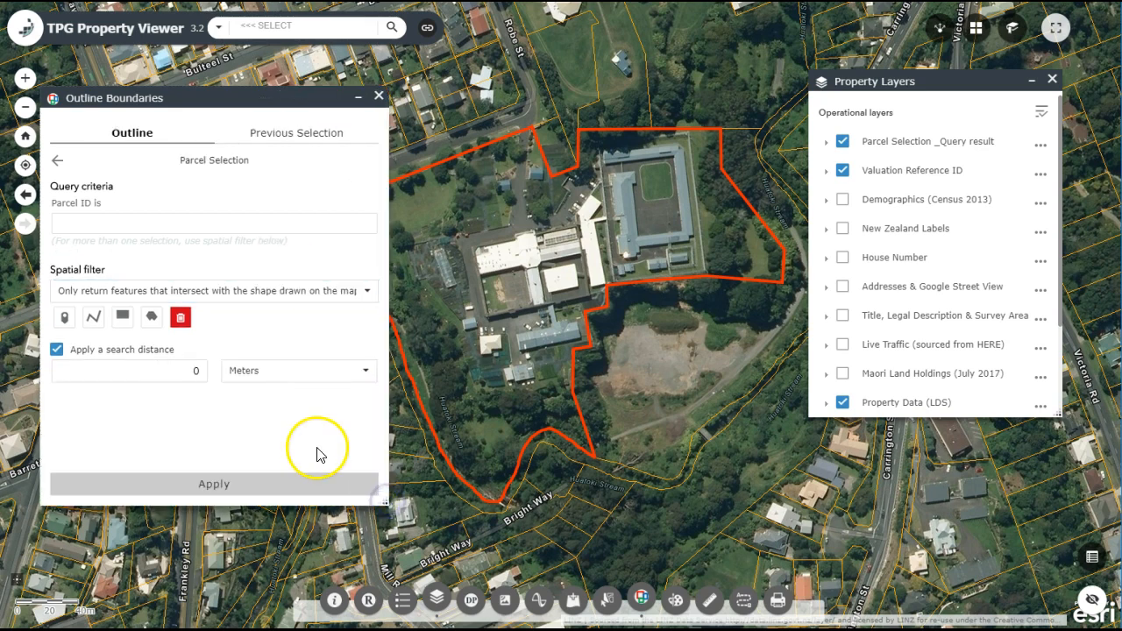
Step: Outline the parcel at a point placed on the bare ground south-east of the prison, and show its map details
left_click(67, 320)
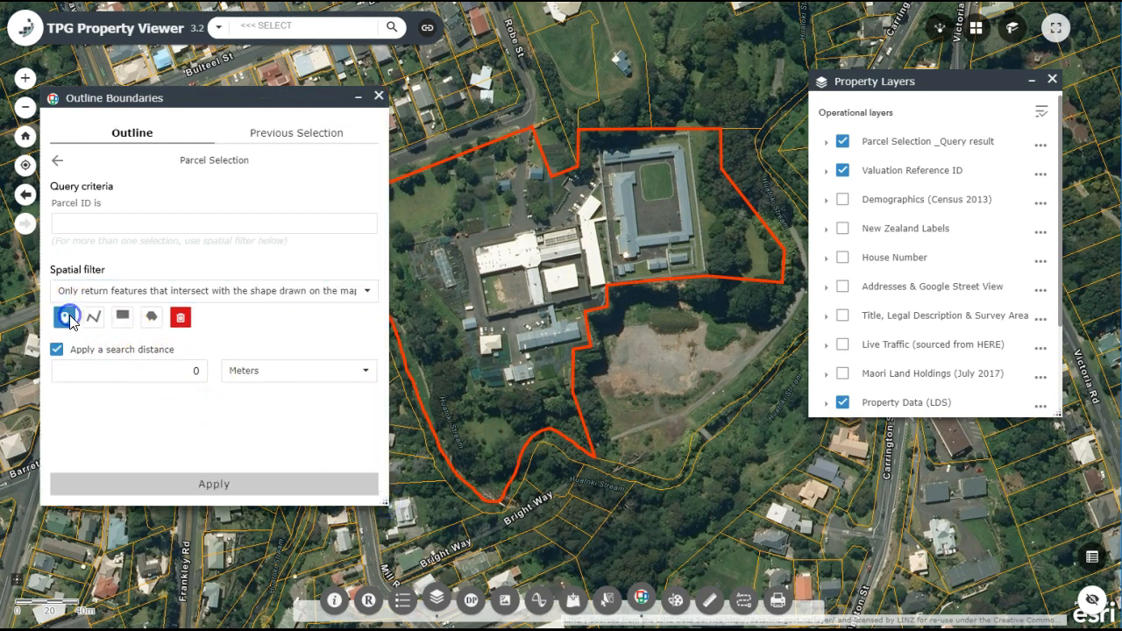
left_click(658, 373)
left_click(263, 483)
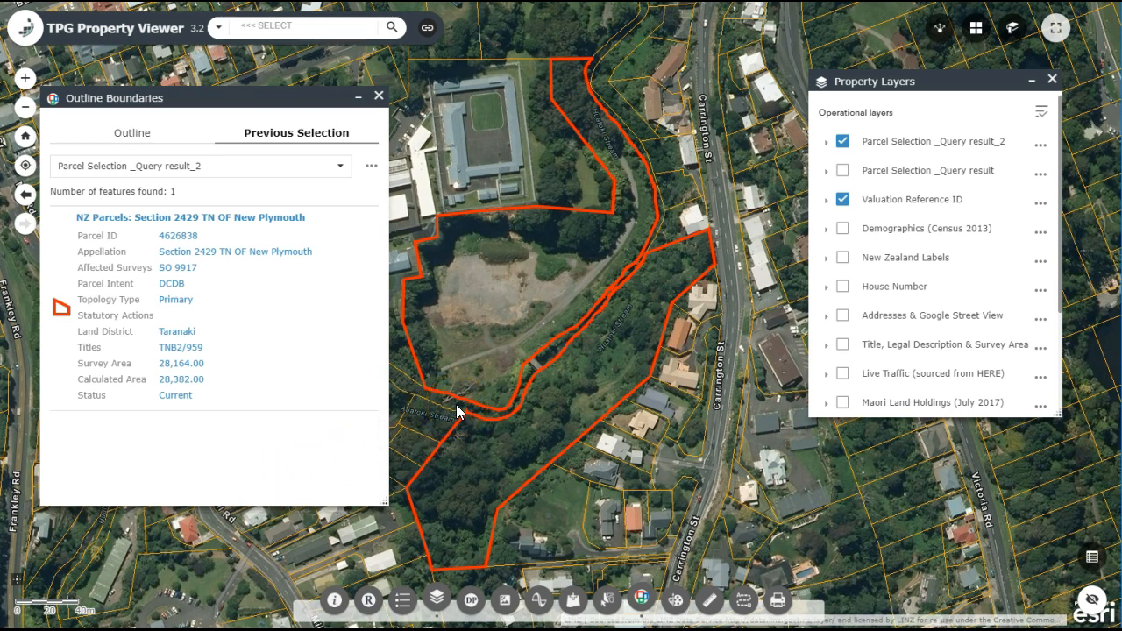
left_click(524, 292)
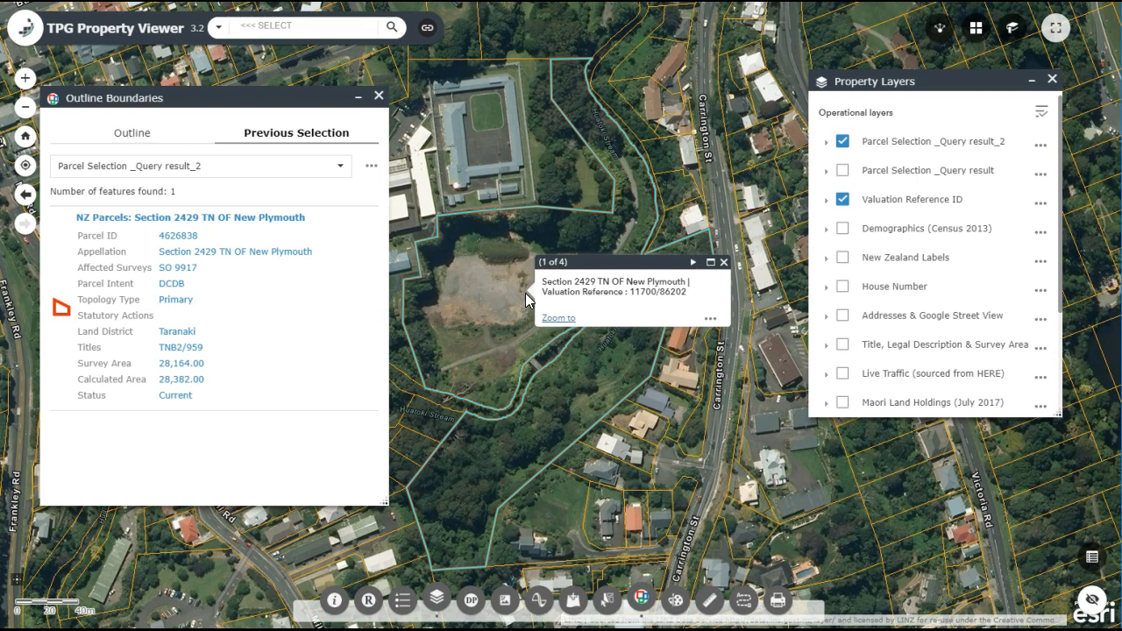
Step: Toggle the Parcel Selection _Query result_2 layer and leave it hidden
left_click(843, 143)
left_click(844, 143)
left_click(844, 143)
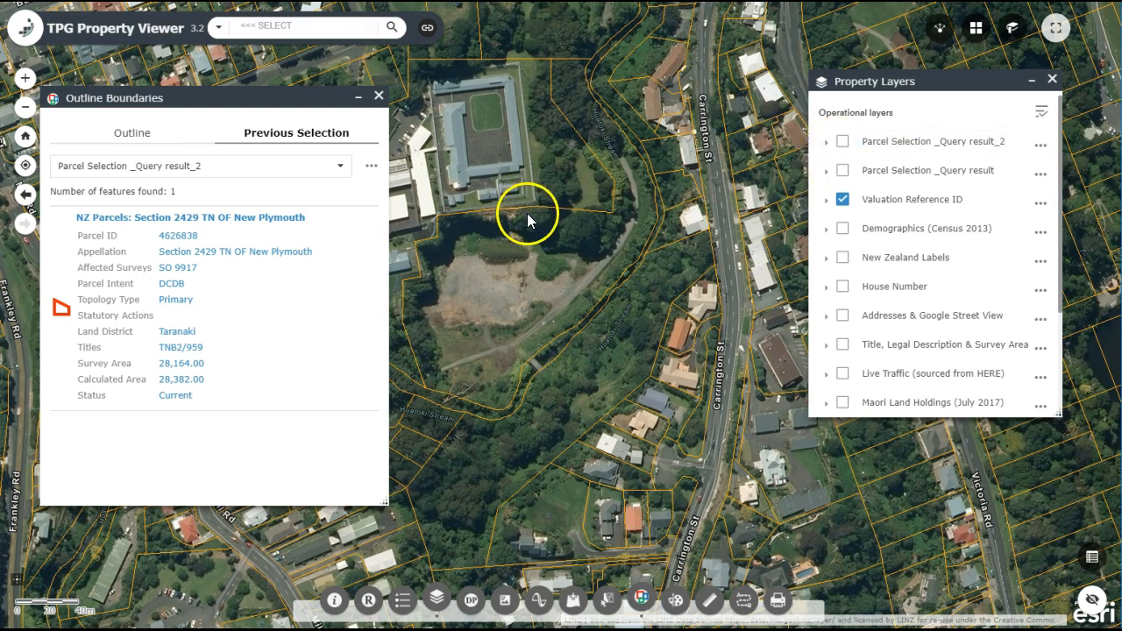
Step: Outline the parcels crossed by a line drawn from the bare ground south-east over the stream
left_click(151, 137)
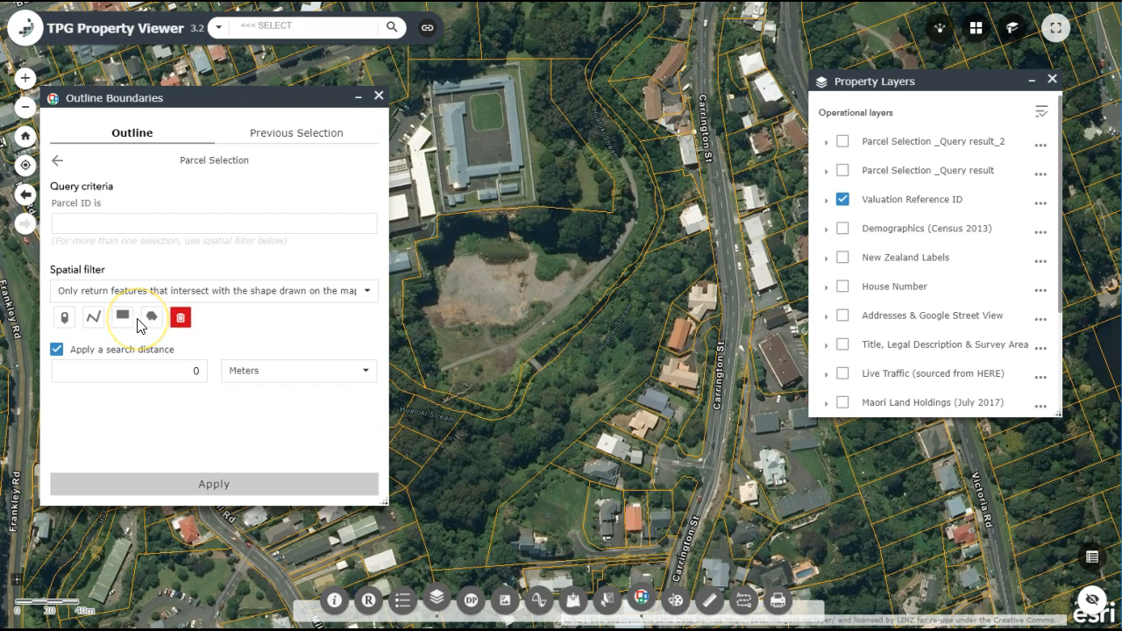
left_click(94, 318)
left_click(484, 279)
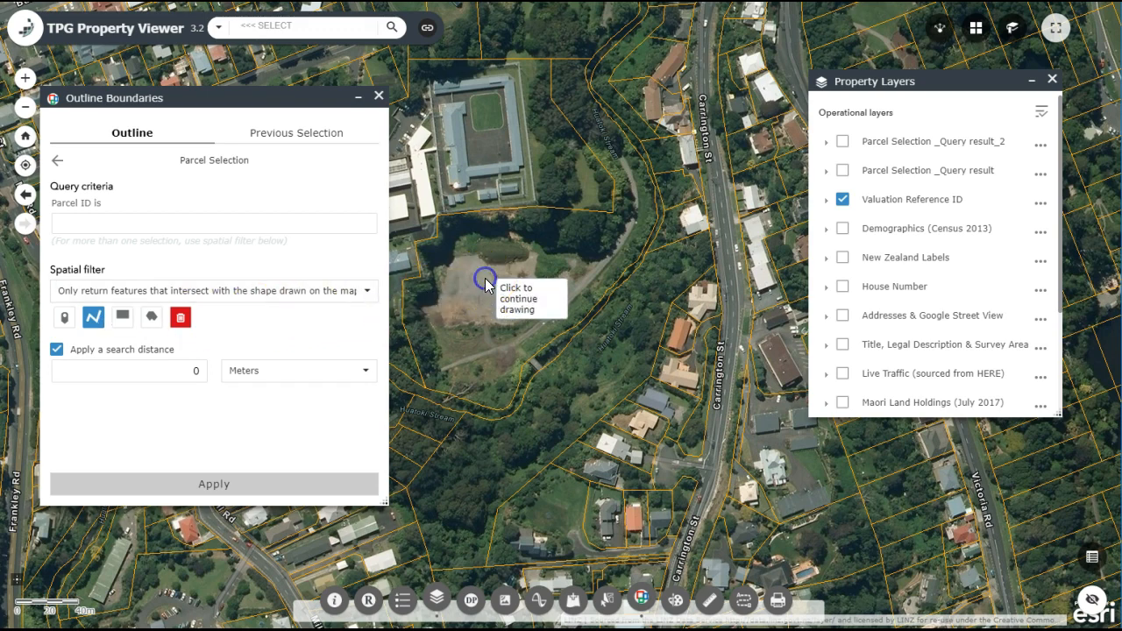
double_click(616, 377)
left_click(296, 486)
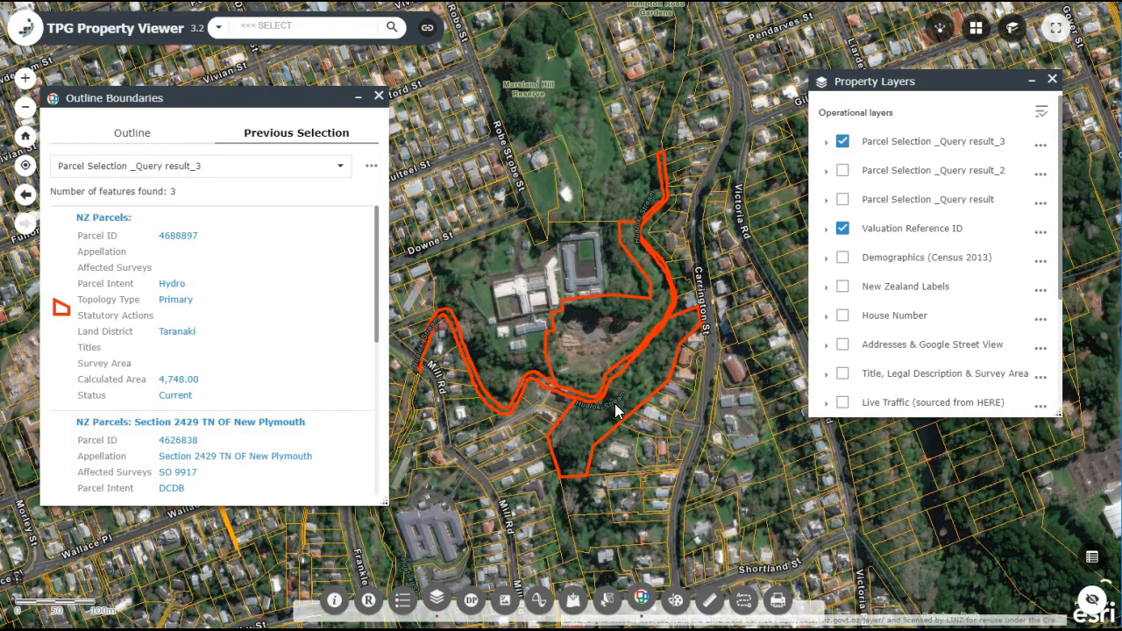
Step: Draw a selection line for a new parcel query from the houses north of Downe St across Robe St into the reserve
left_click(172, 134)
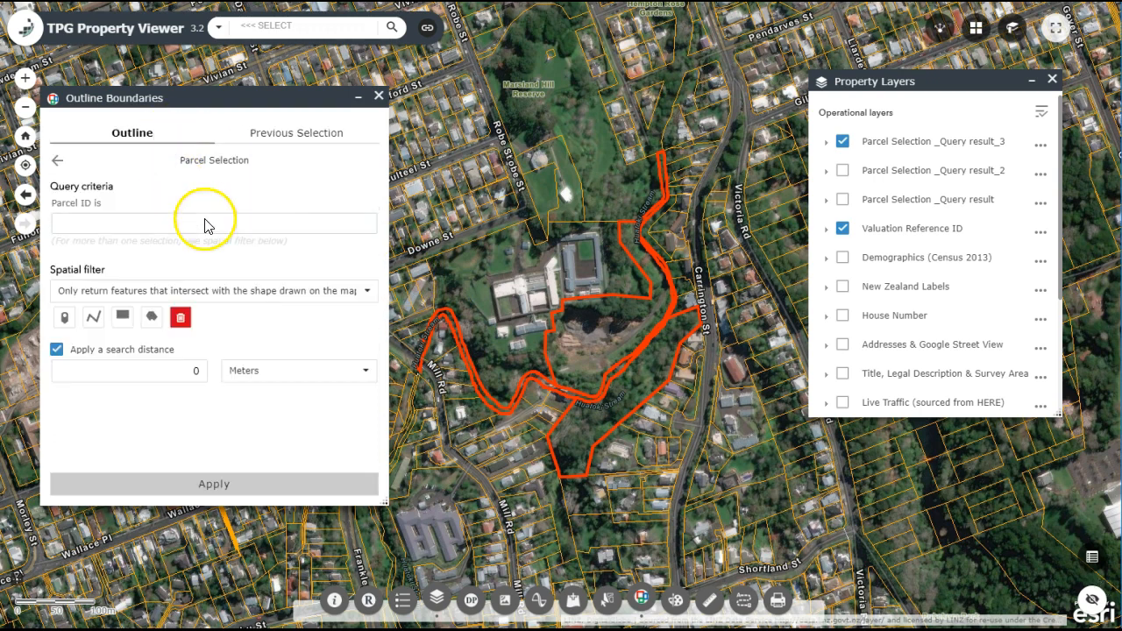
left_click(457, 218)
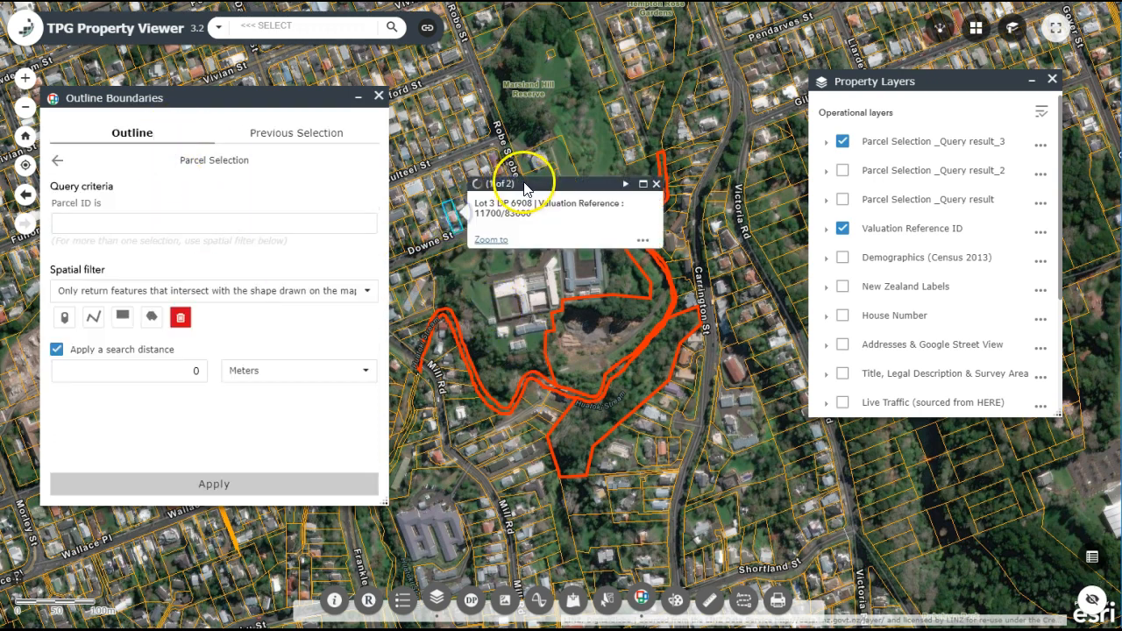
left_click(657, 185)
left_click(96, 319)
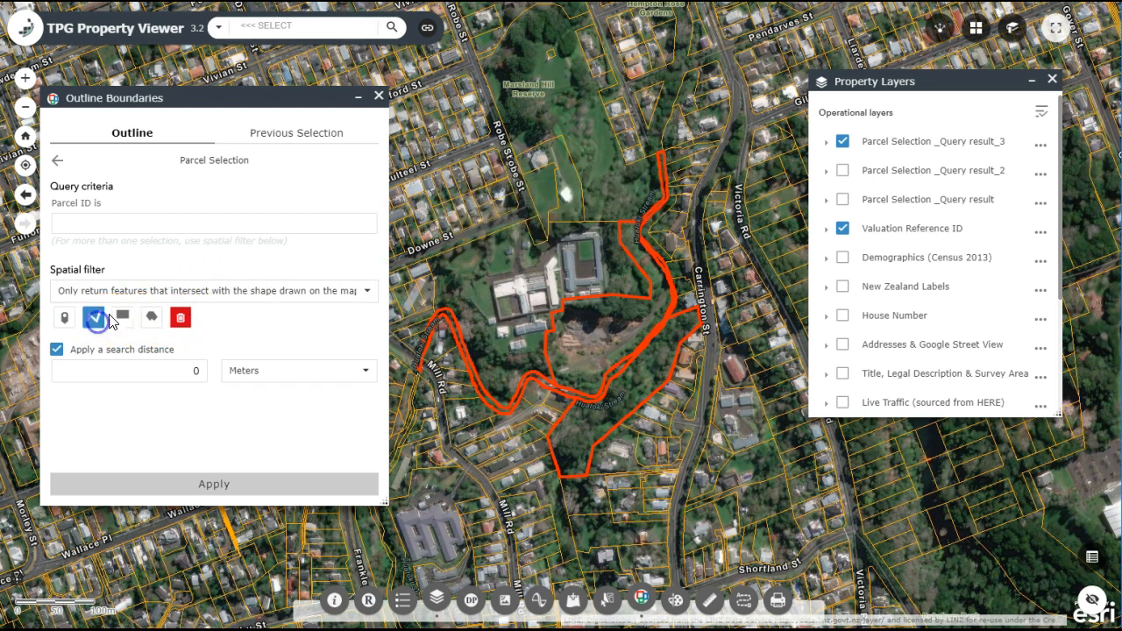
left_click(451, 221)
left_click(575, 177)
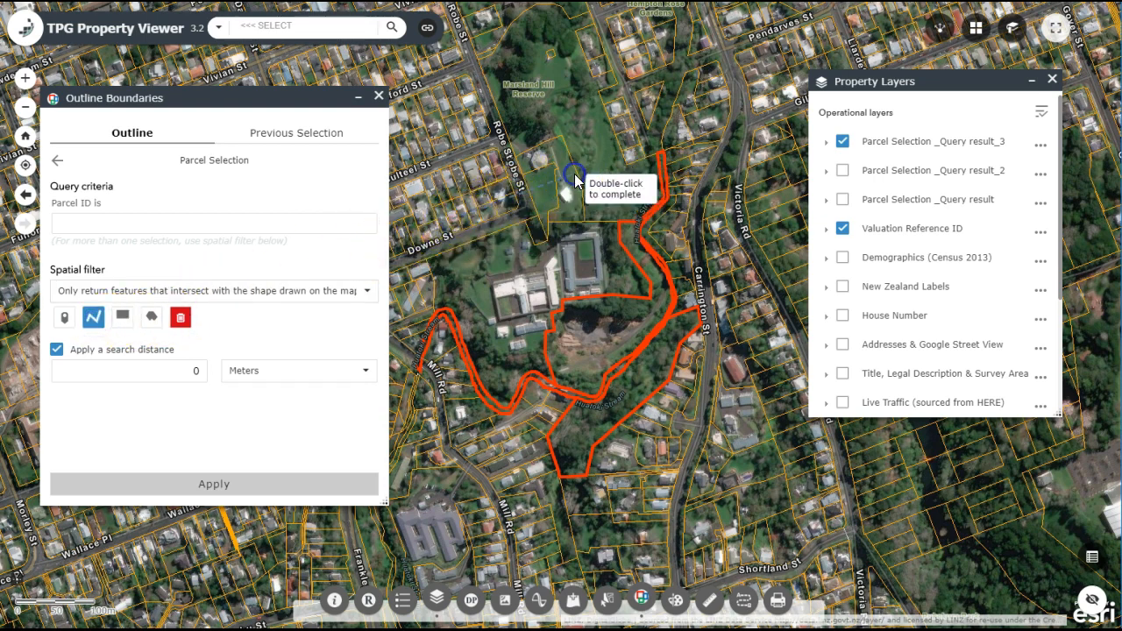
double_click(574, 174)
Step: Apply a search distance of 20 meters around the drawn line and outline the parcels it reaches
left_click(224, 377)
type("20")
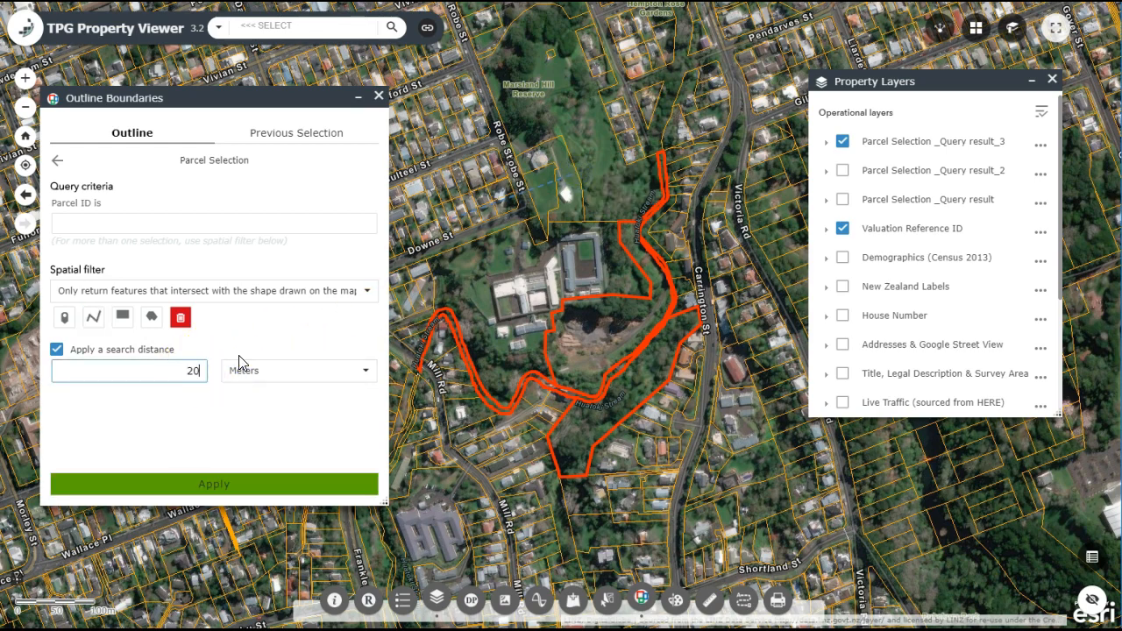
scroll(461, 206, "up", 2)
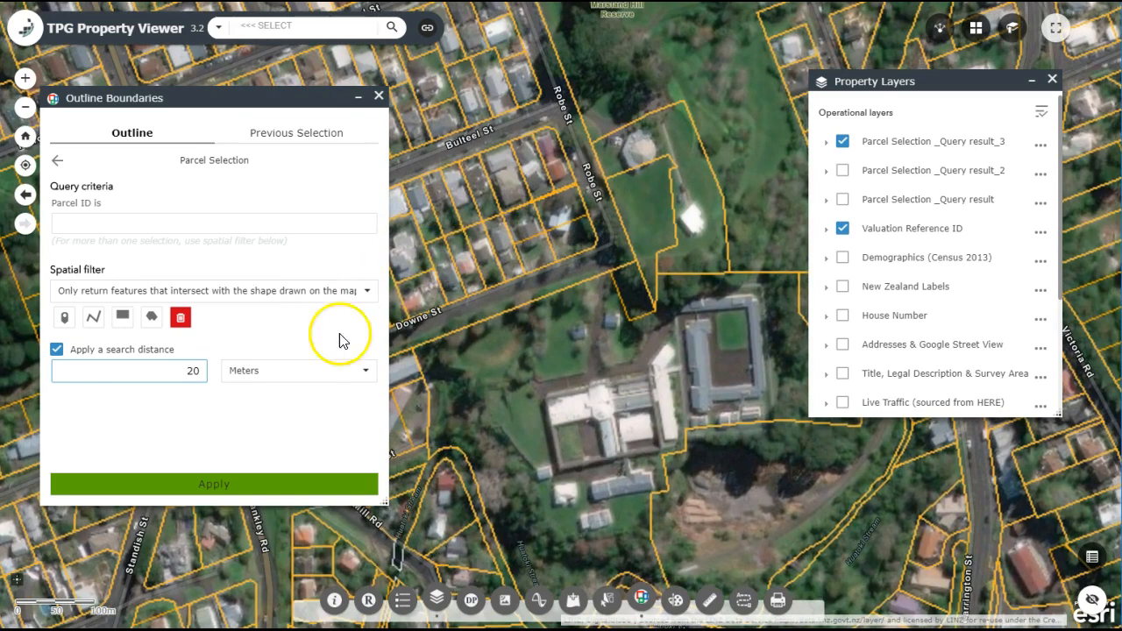
left_click(266, 425)
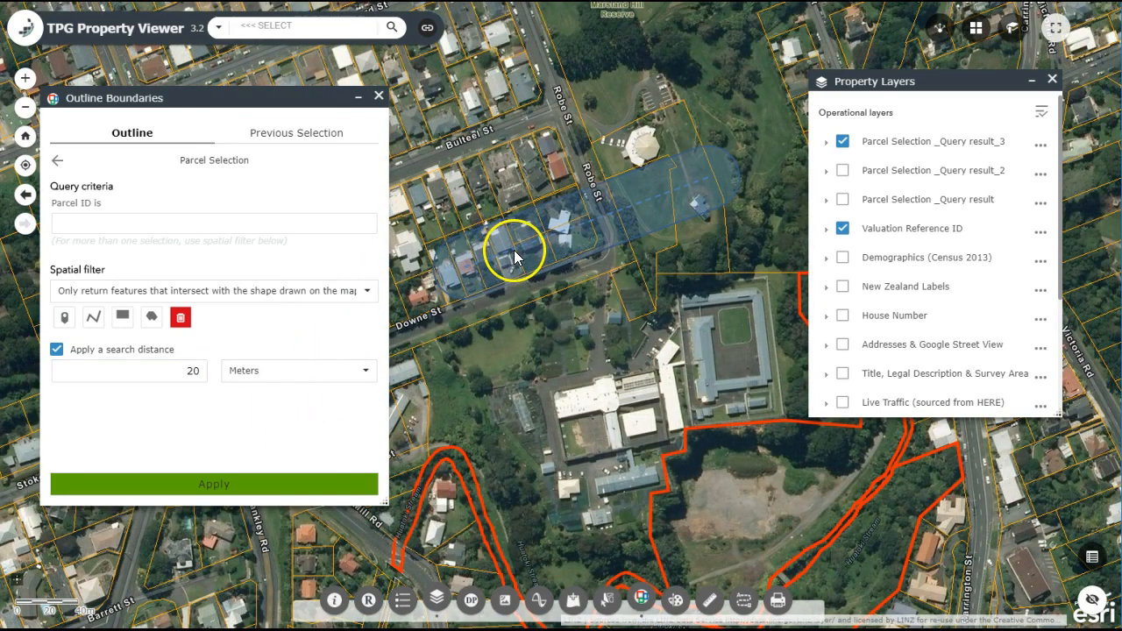
left_click(296, 489)
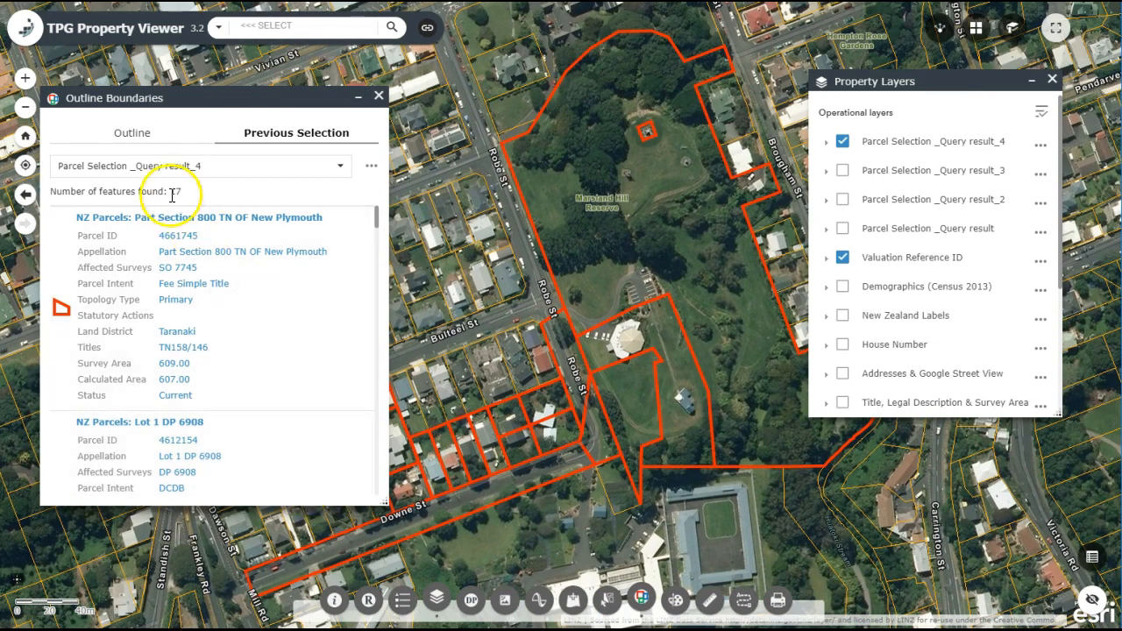
Step: Hide the Query result_4 outlines and outline the parcels around a rectangle drawn over Marsland Hill Reserve and Robe St
left_click(132, 138)
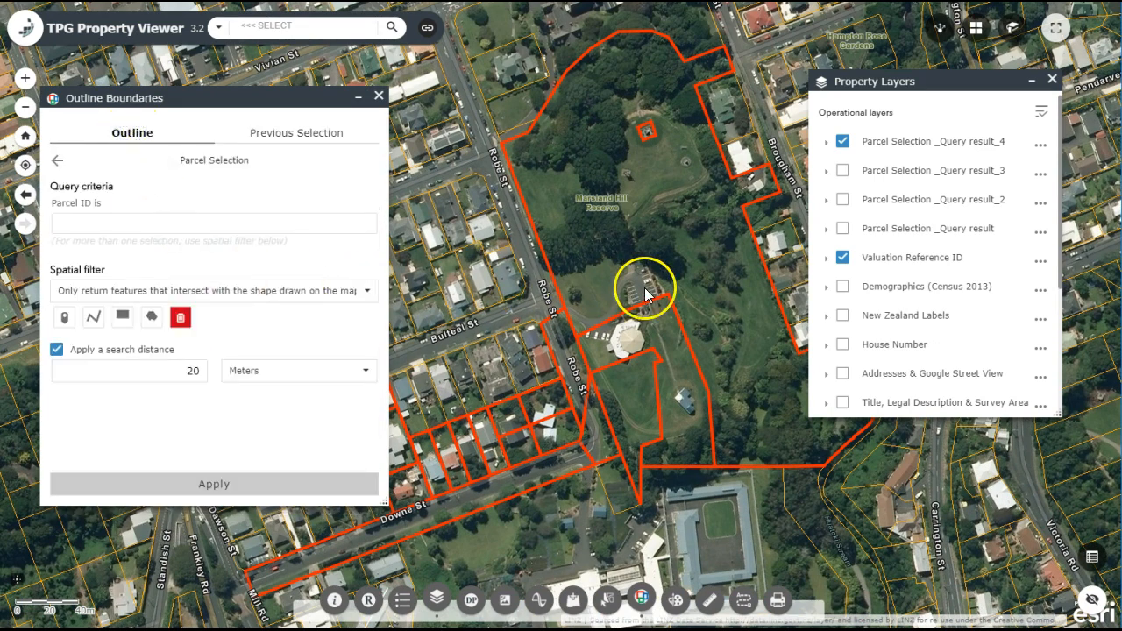
left_click(841, 142)
left_click(152, 317)
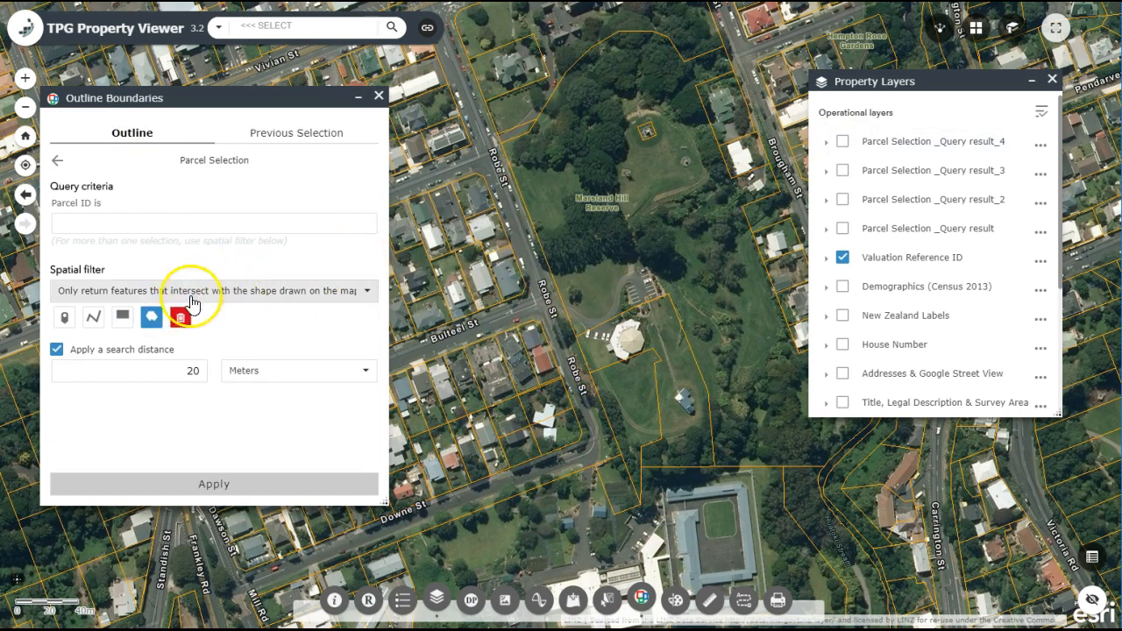
left_click(123, 317)
left_click_drag(518, 179, 710, 347)
double_click(192, 371)
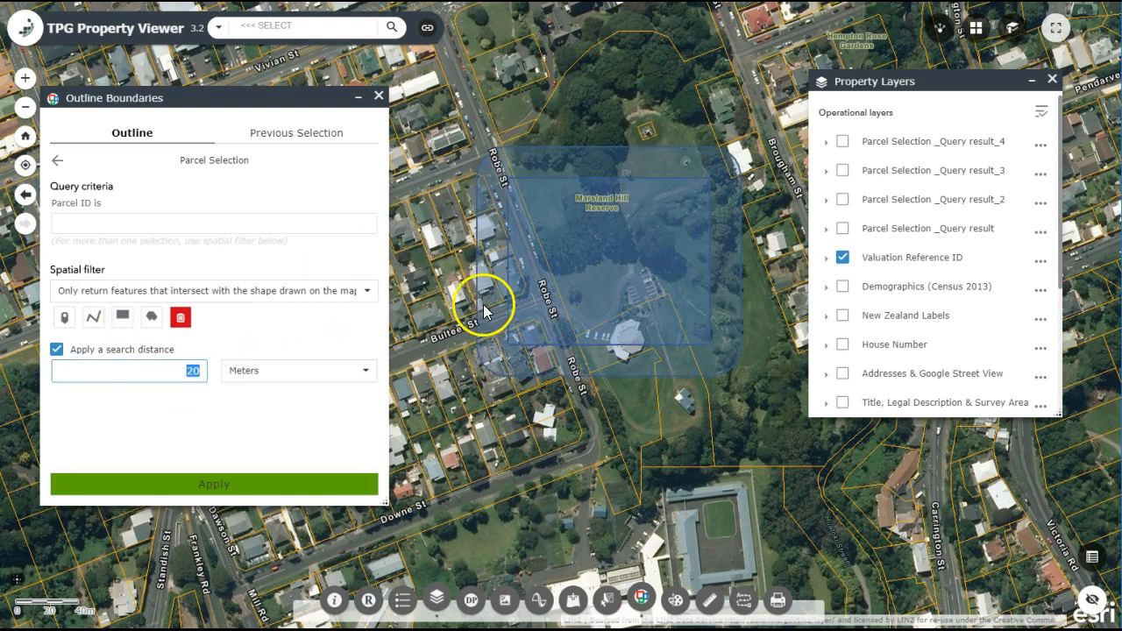
left_click(307, 488)
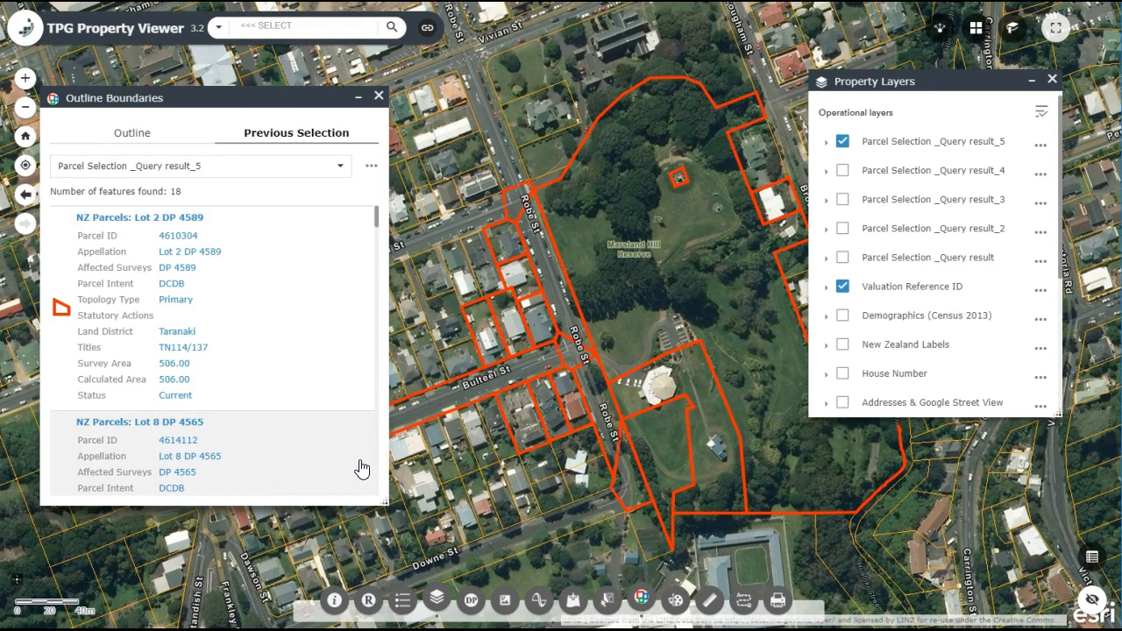
left_click(631, 416)
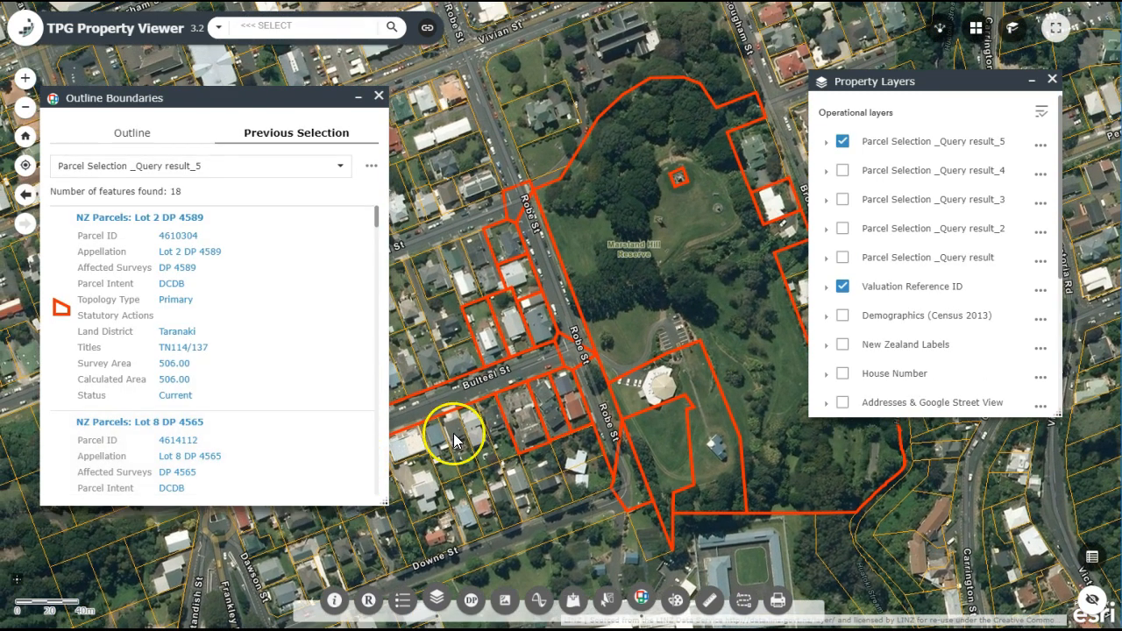
Step: Toggle the Query result_5 and Query result_4 layers in turn to compare their outlines, leaving both hidden
left_click(844, 143)
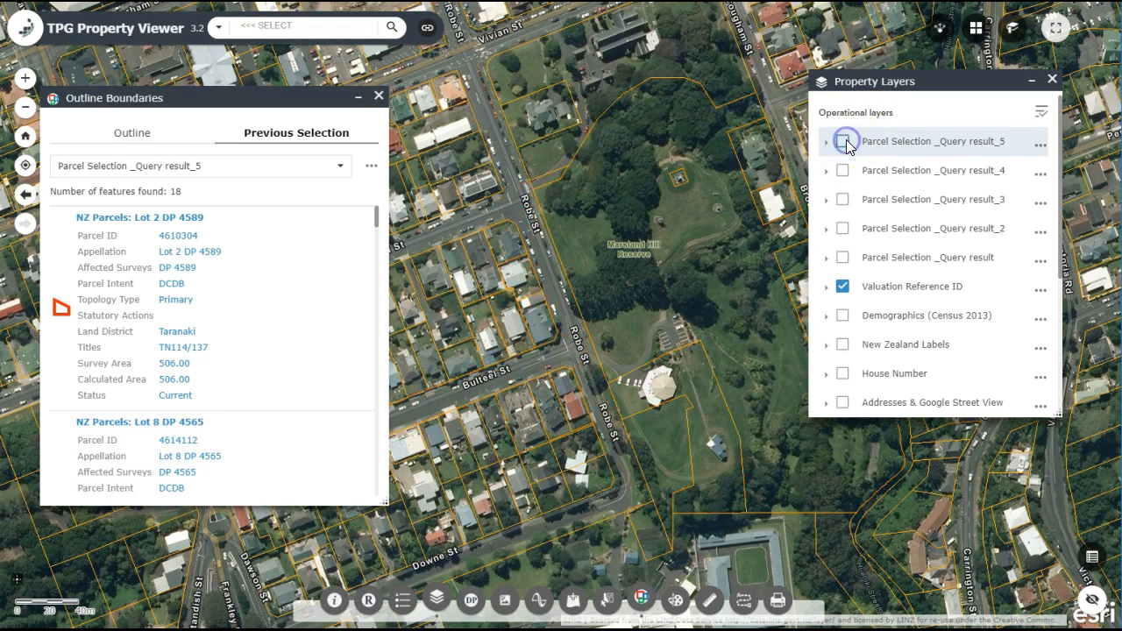
left_click(845, 144)
left_click(845, 144)
left_click(842, 171)
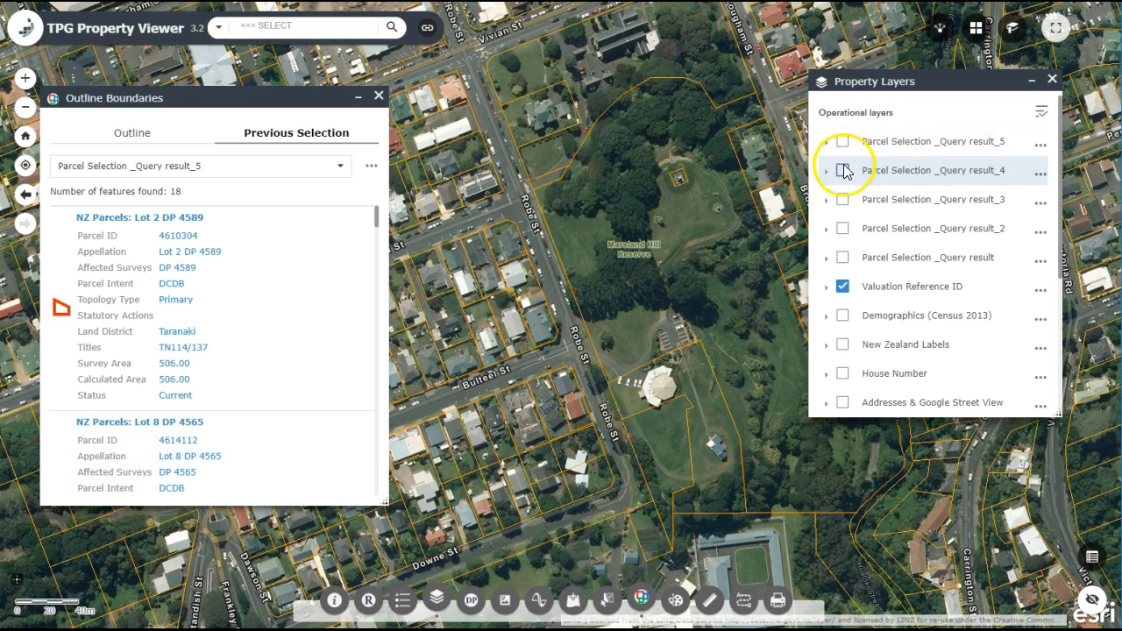
left_click(844, 171)
Step: Show the Query result_3 outlines around the stream and bare ground, and hide them again
left_click_drag(702, 370, 648, 193)
left_click(842, 201)
left_click_drag(747, 341, 603, 85)
left_click(848, 205)
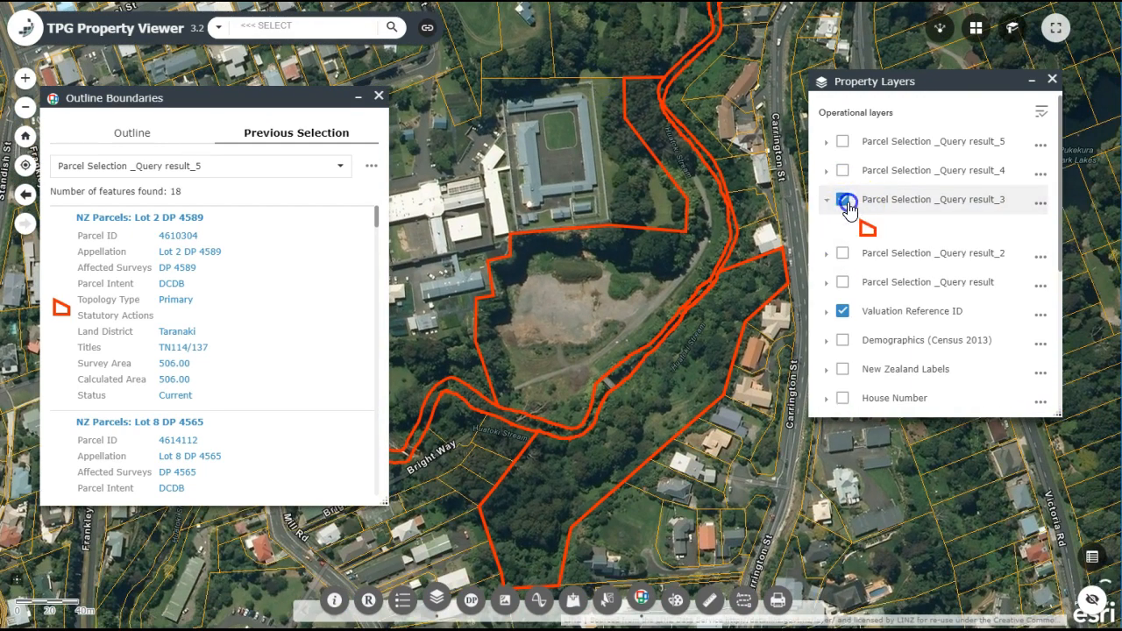
left_click(844, 200)
Step: Show and hide the Query result_2 layer and the first Query result layer in turn to review their parcels
left_click(843, 229)
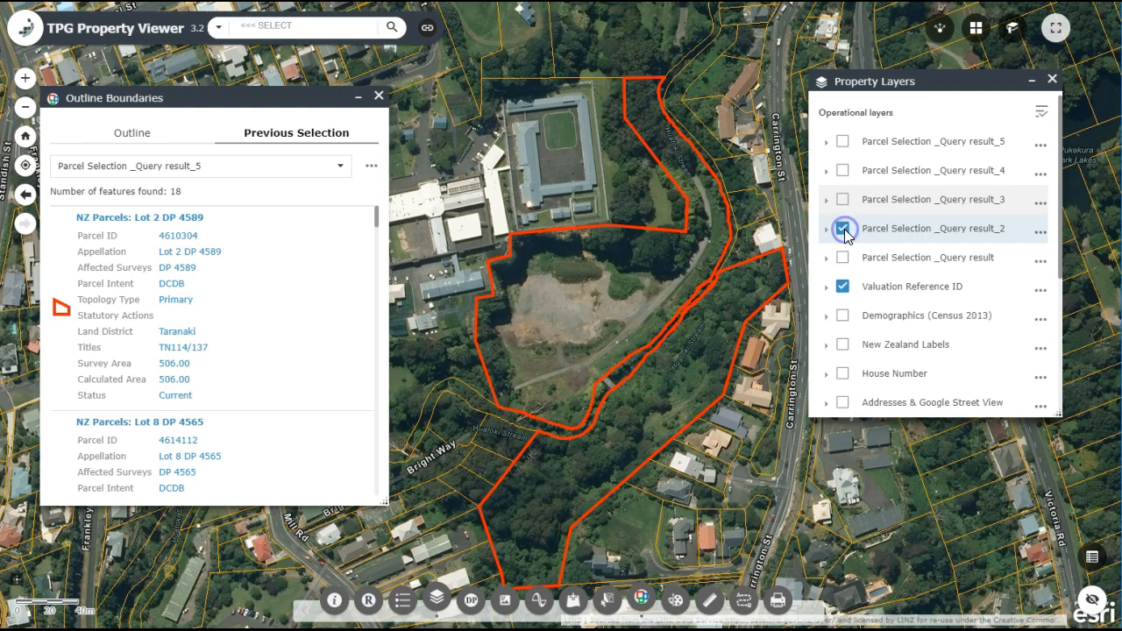
left_click(845, 229)
left_click(843, 258)
left_click_drag(641, 261, 829, 311)
left_click(842, 259)
Step: Turn on all five Parcel Selection _Query result layers together on the map
left_click(843, 260)
left_click(843, 229)
left_click(843, 201)
left_click(844, 172)
left_click(842, 142)
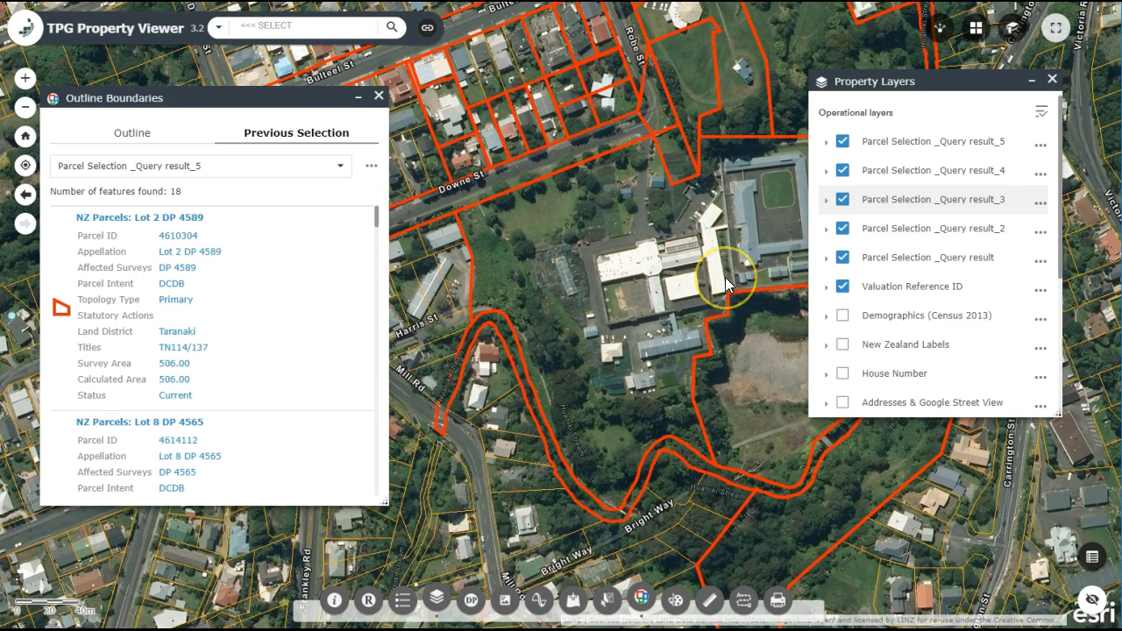
Step: Turn off all five Parcel Selection _Query result layers, leaving only the Valuation Reference ID layer on
left_click(842, 142)
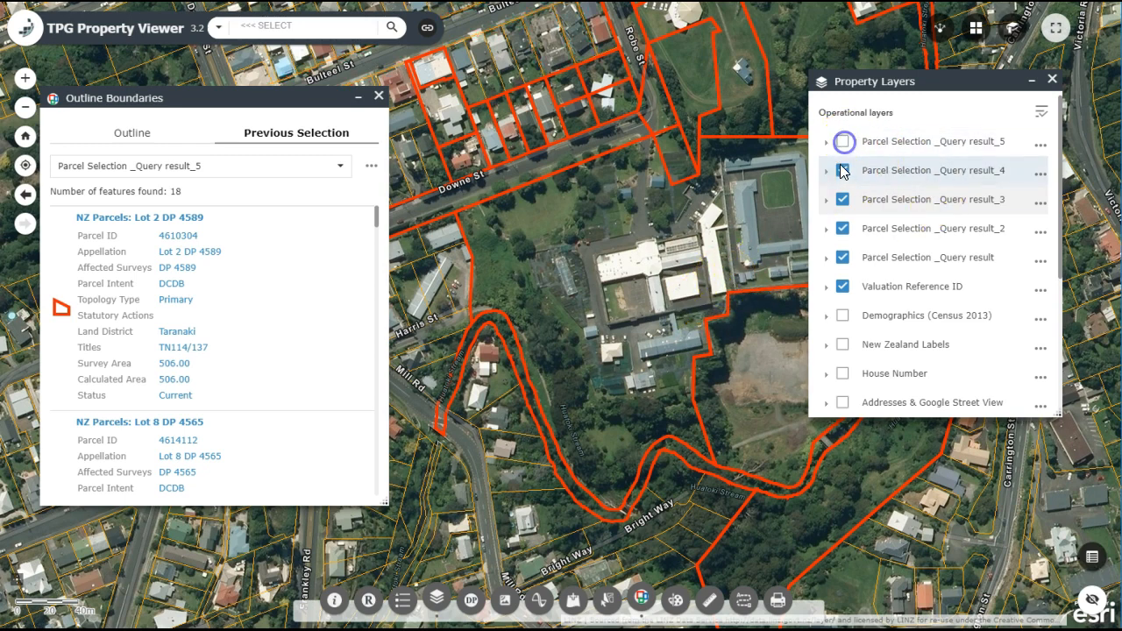
left_click(843, 170)
left_click(842, 200)
left_click(842, 229)
left_click(842, 258)
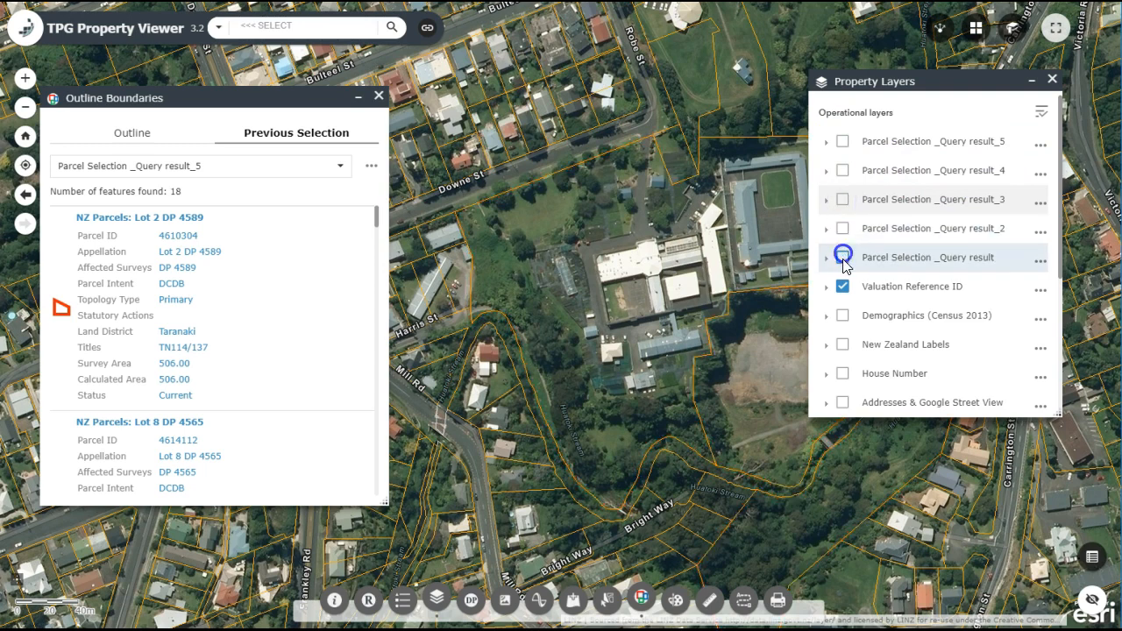
Step: Change the outline colour of the previous selection Query result_2 to blue and turn on the first Query result layer alongside it
left_click(334, 166)
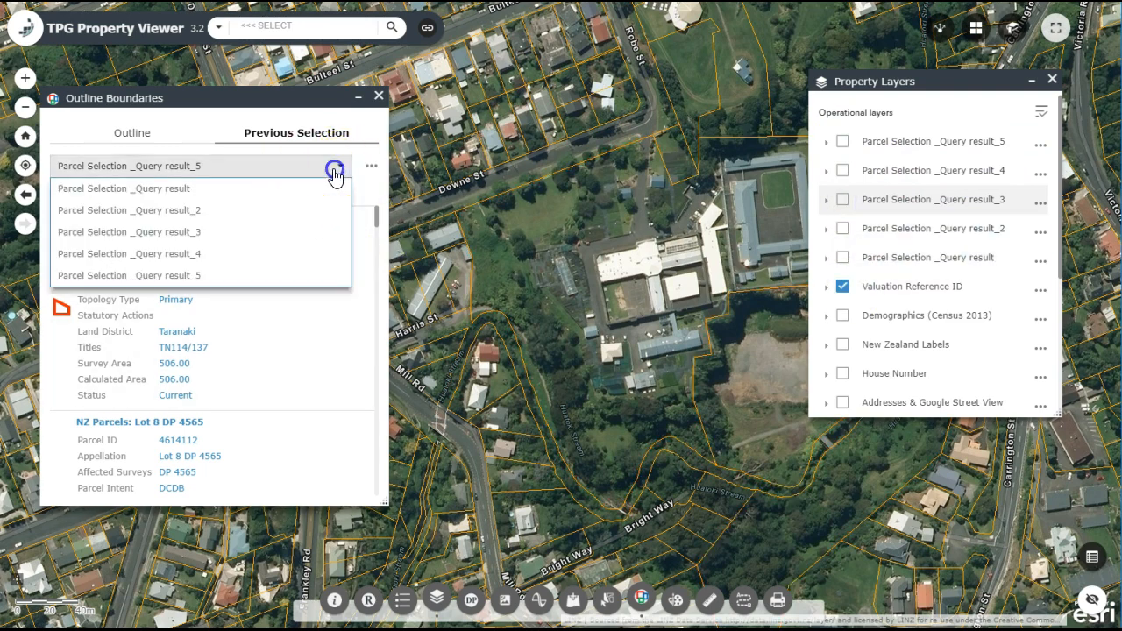
left_click(224, 214)
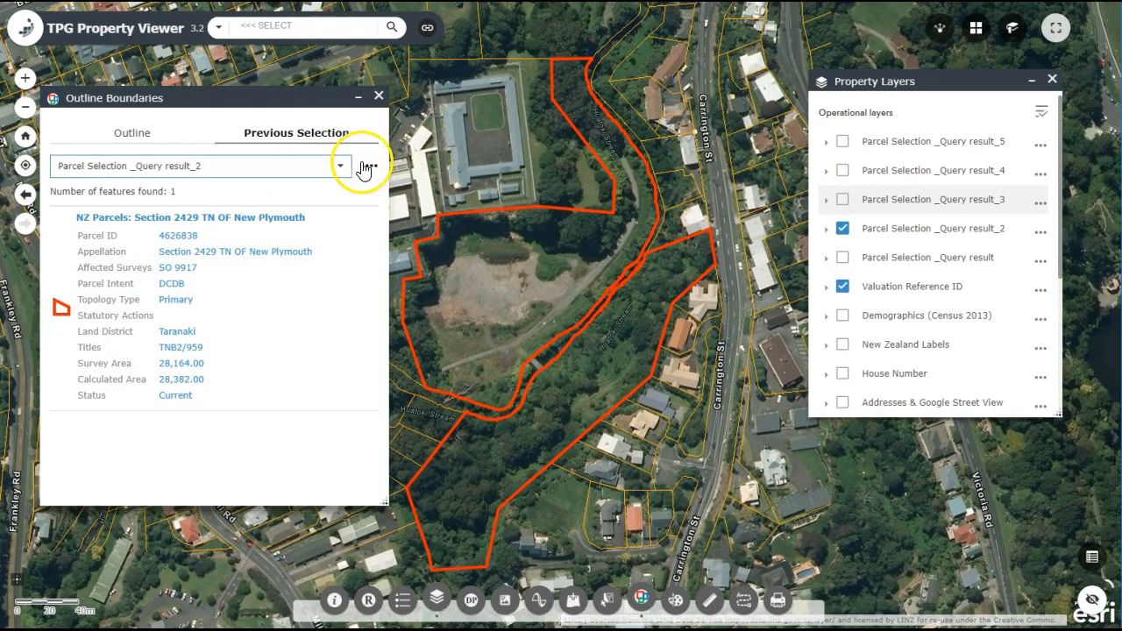
left_click(369, 166)
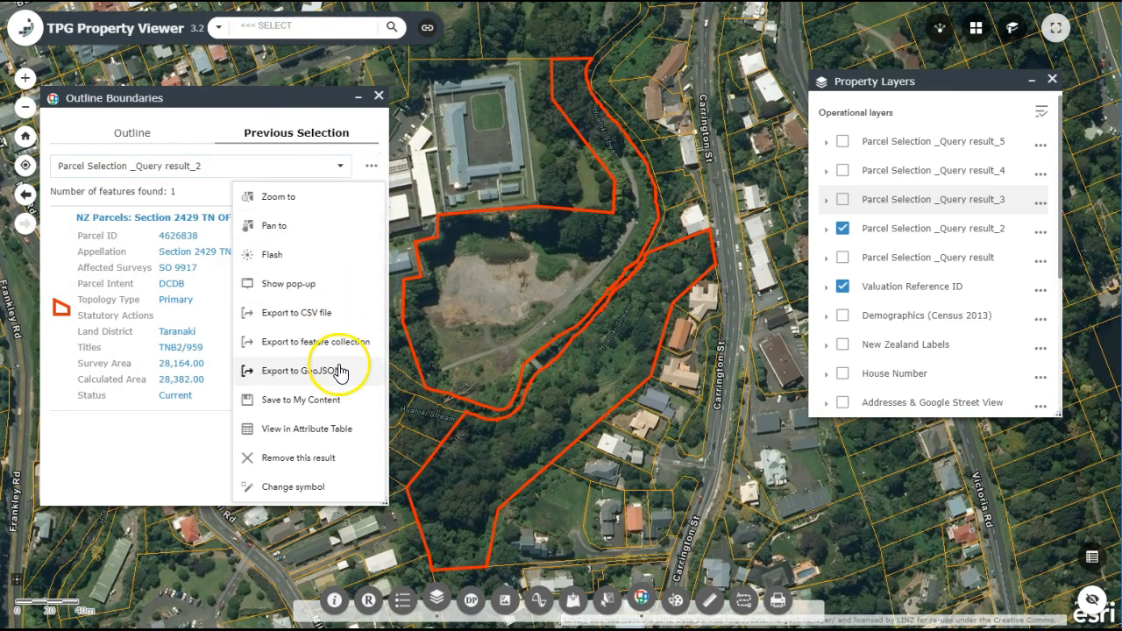
left_click(318, 488)
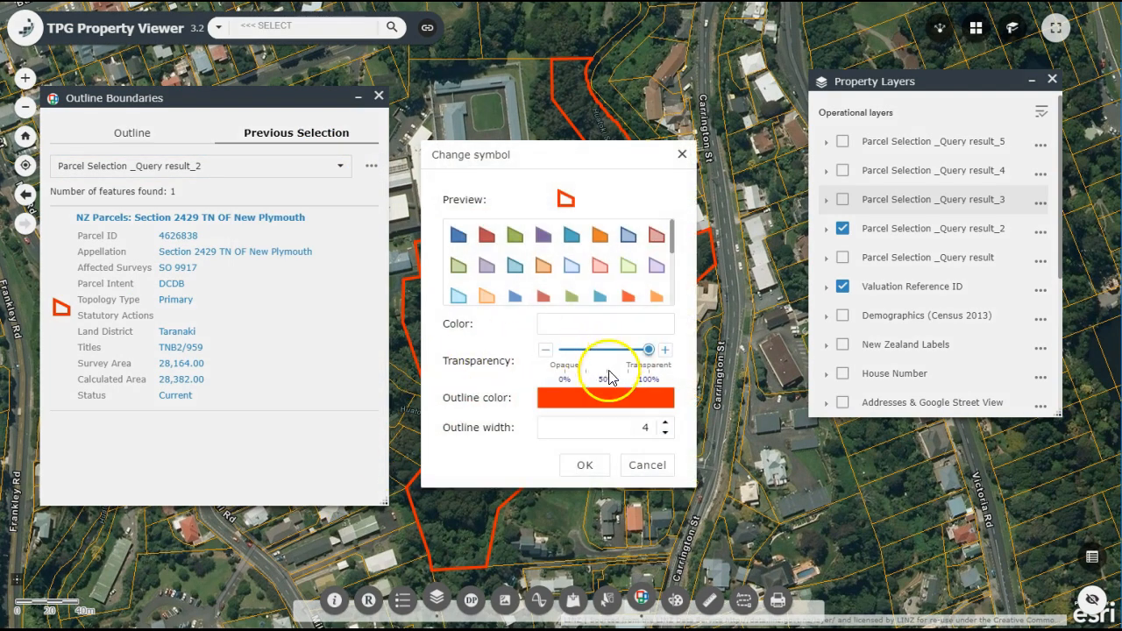
left_click(587, 399)
left_click(683, 467)
left_click(493, 344)
left_click(584, 467)
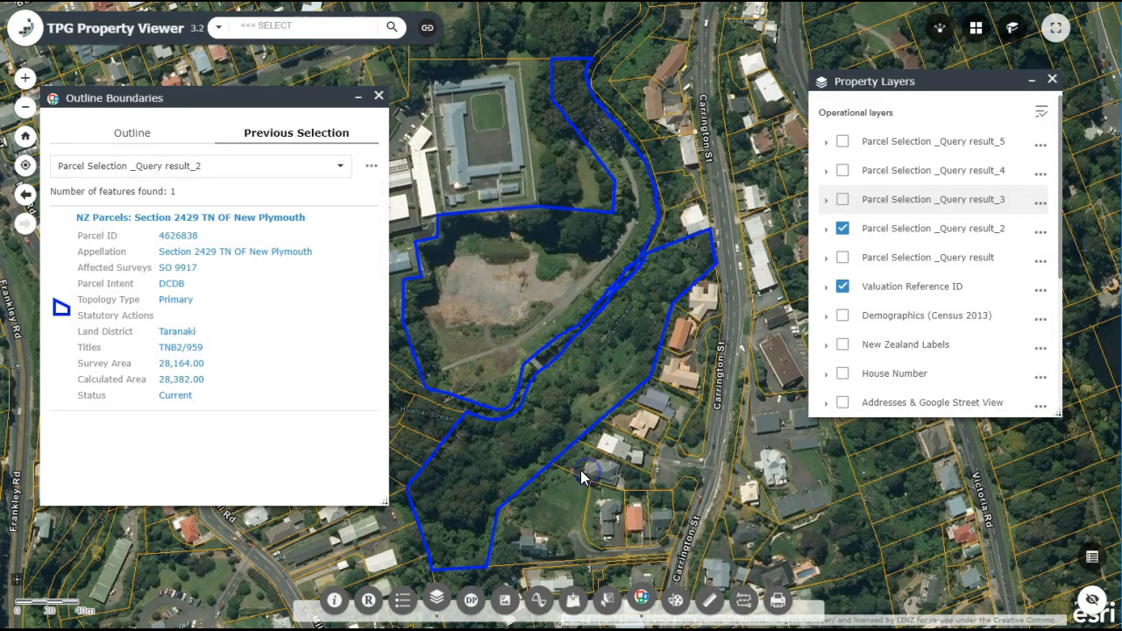
left_click(845, 260)
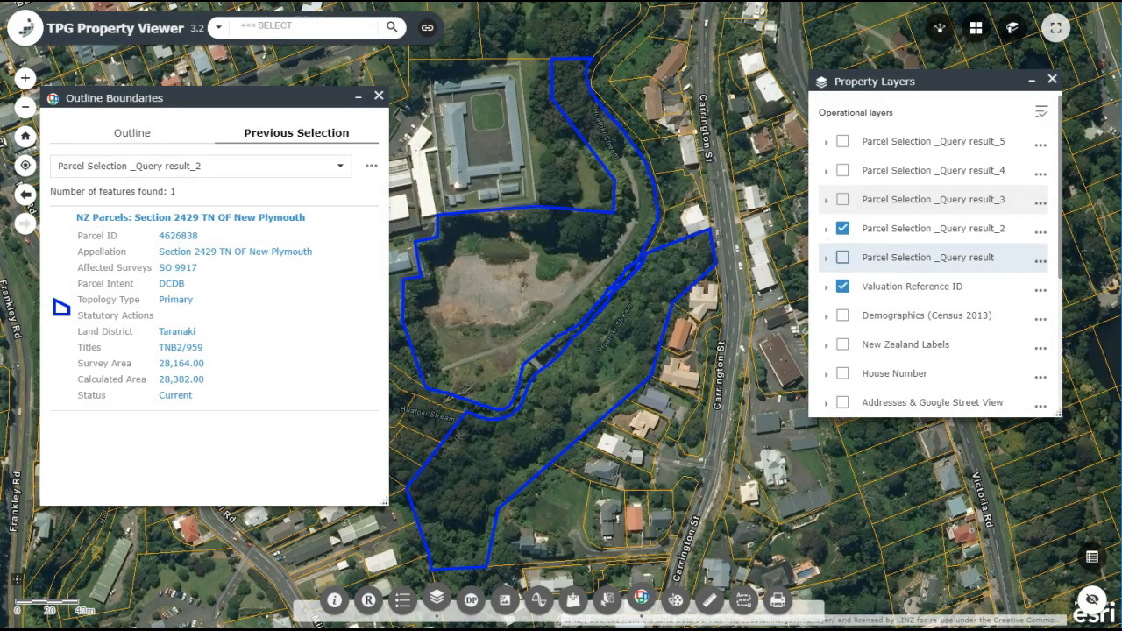
left_click_drag(513, 230, 682, 290)
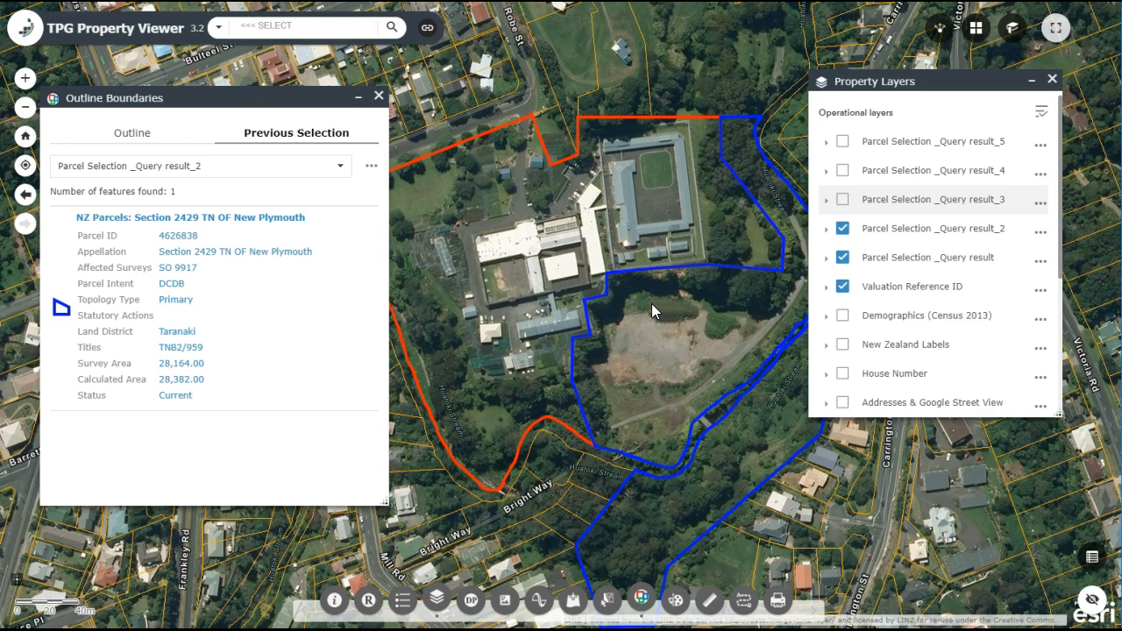
Step: Export the Query result_2 selection to a CSV file, view it in Excel, and return to the map
left_click(370, 167)
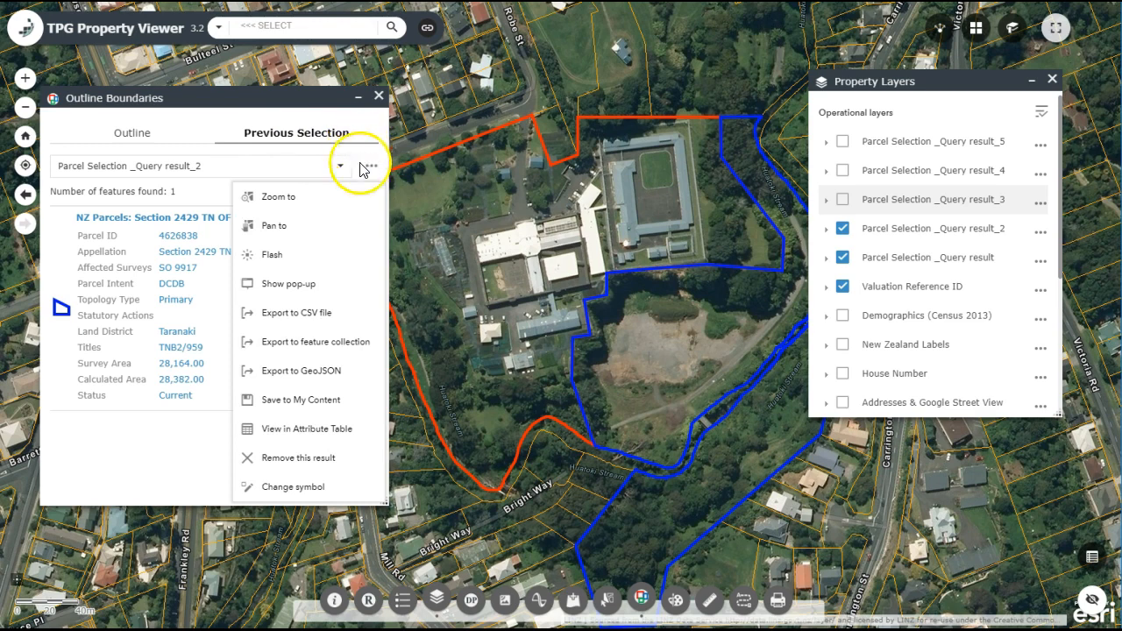
left_click(315, 323)
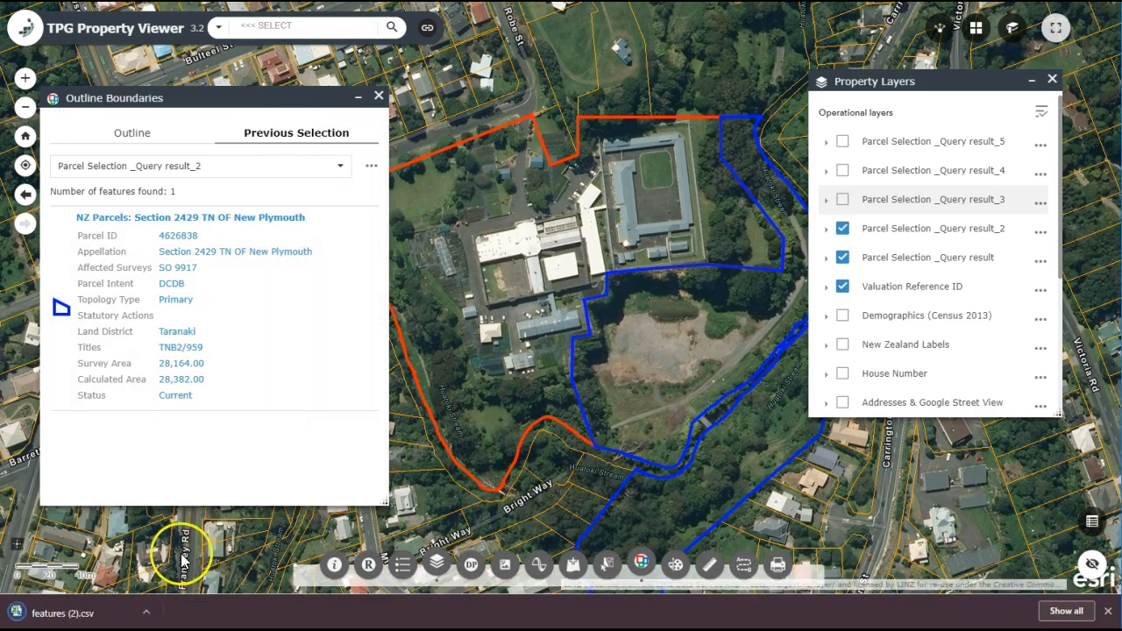
left_click(81, 614)
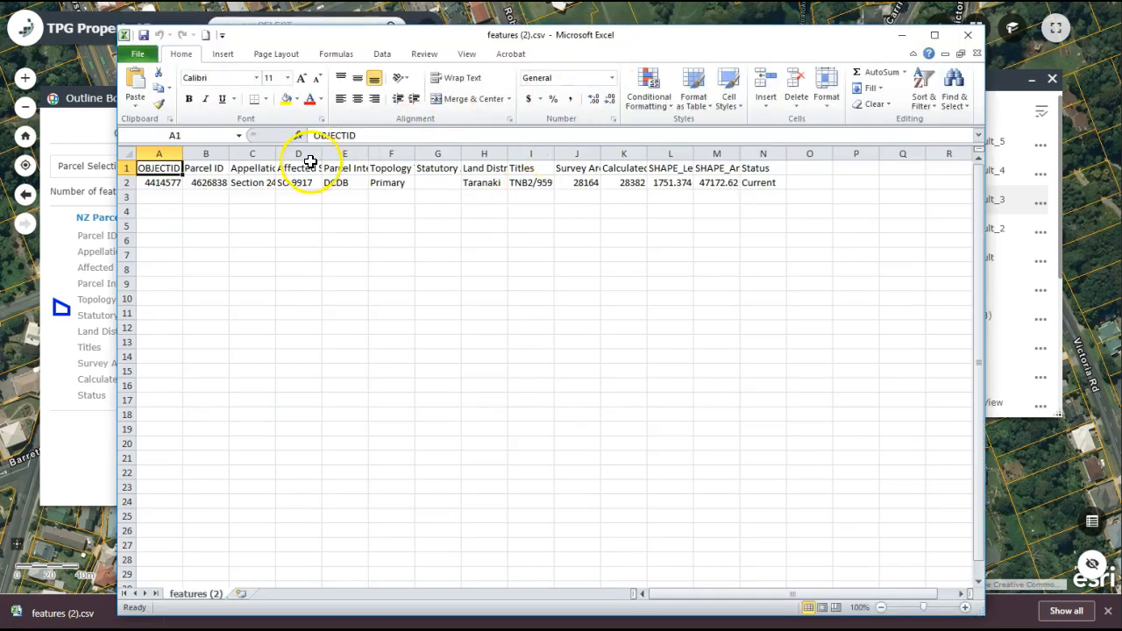
key("alt")
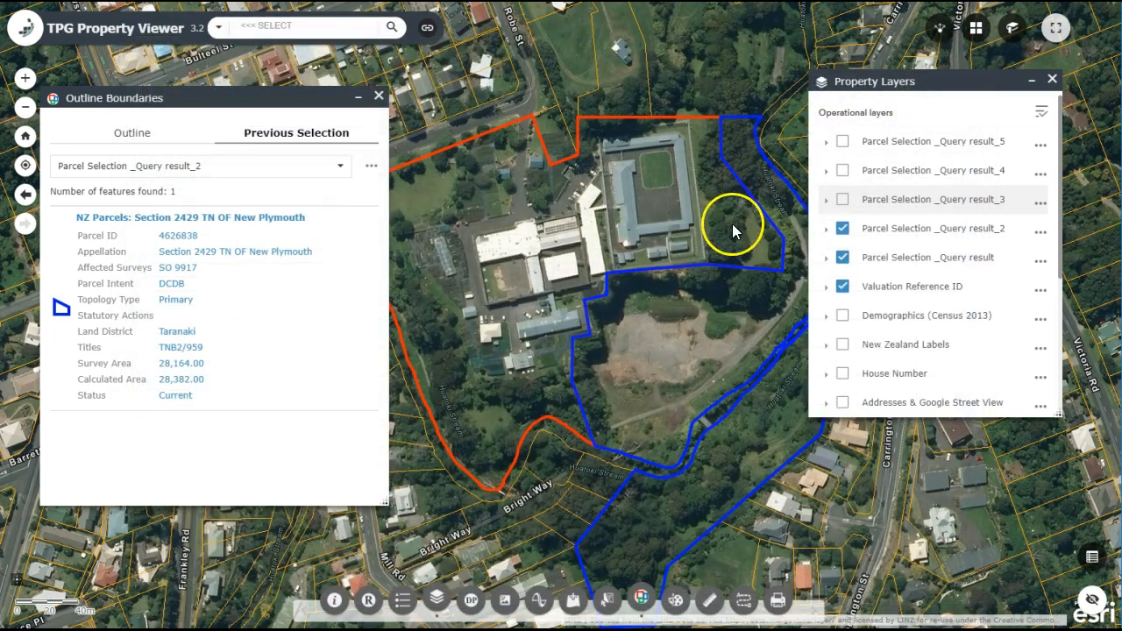
Step: Hide the Query result_2 and first Query result layers, and close the Outline Boundaries tool to clear the map
left_click(842, 228)
left_click(843, 258)
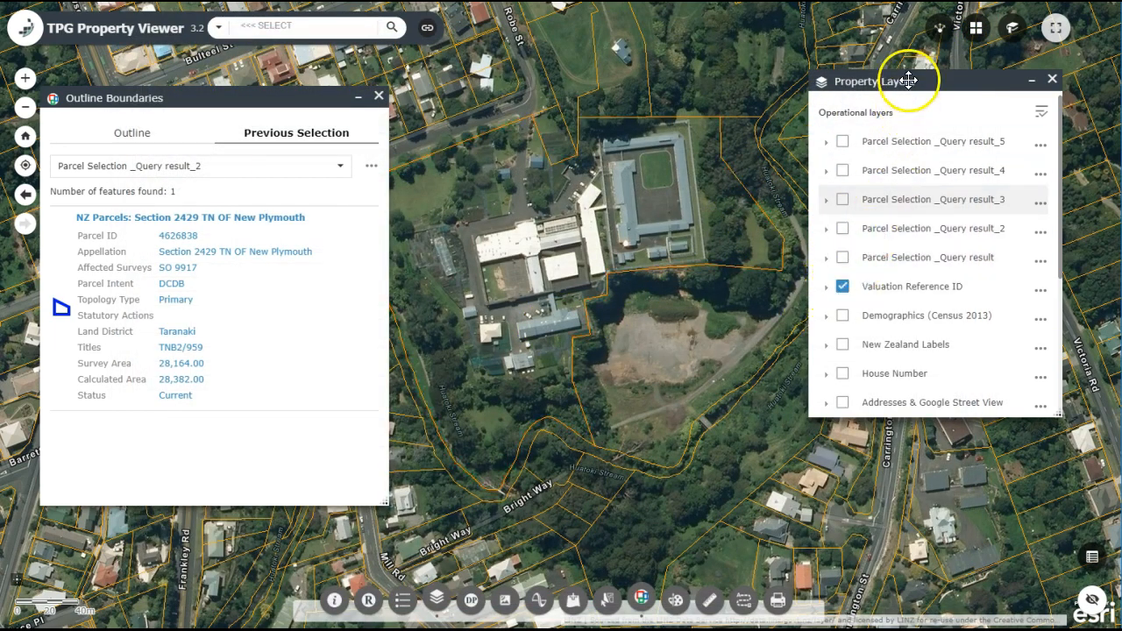
left_click_drag(910, 80, 964, 91)
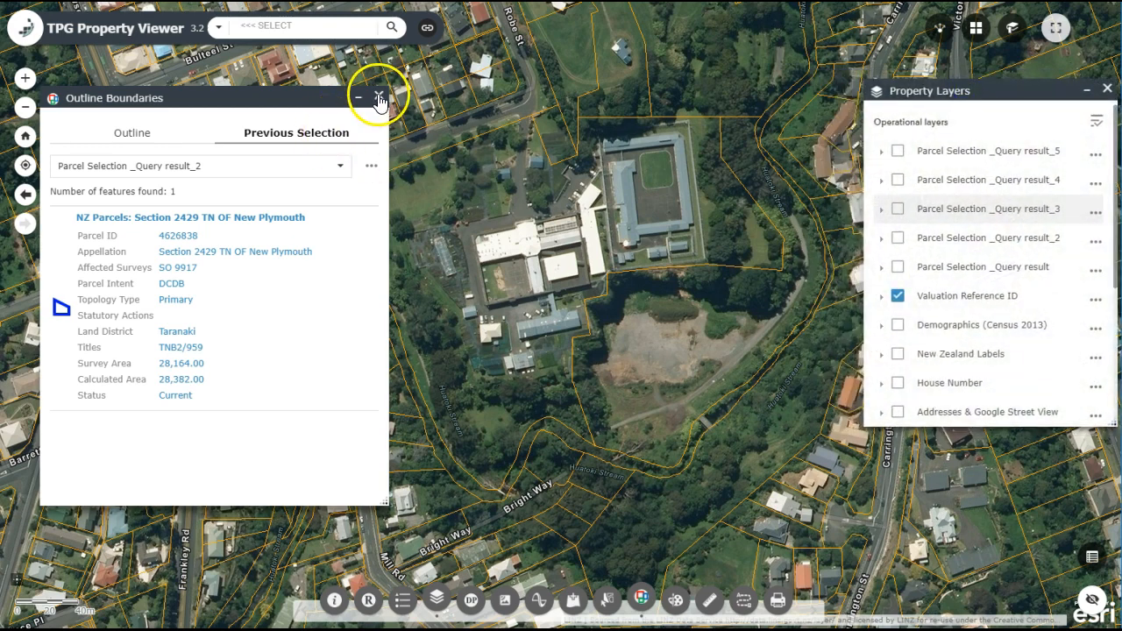
left_click(379, 98)
left_click_drag(469, 166, 468, 193)
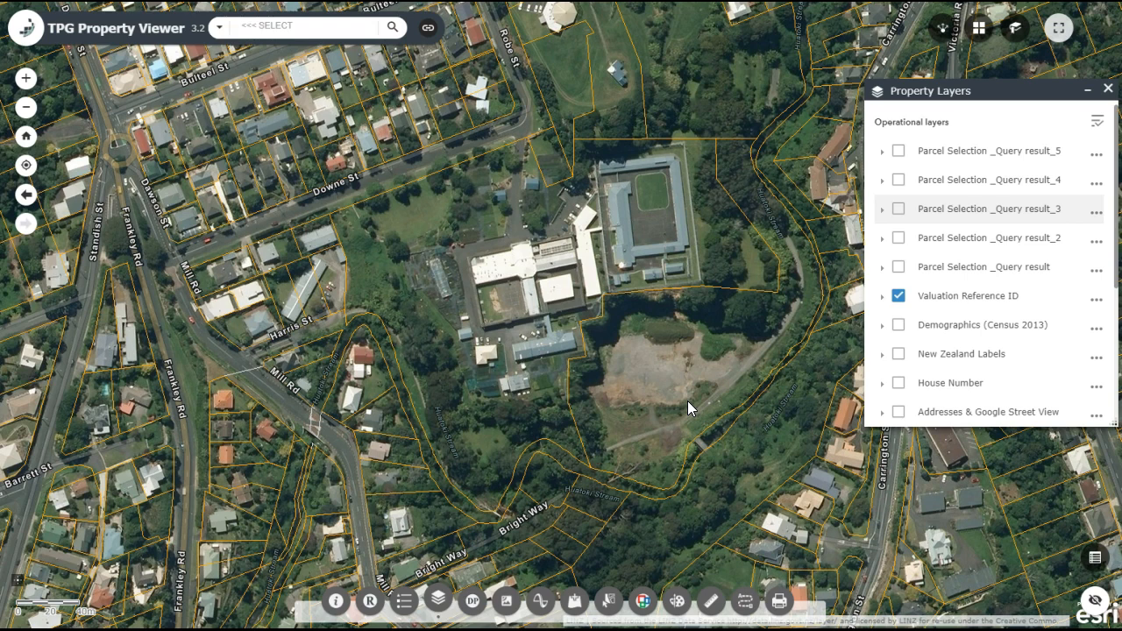
Step: Open the Select & Extract tool with selection by rectangle and enlarge its window to show more layers
left_click(609, 601)
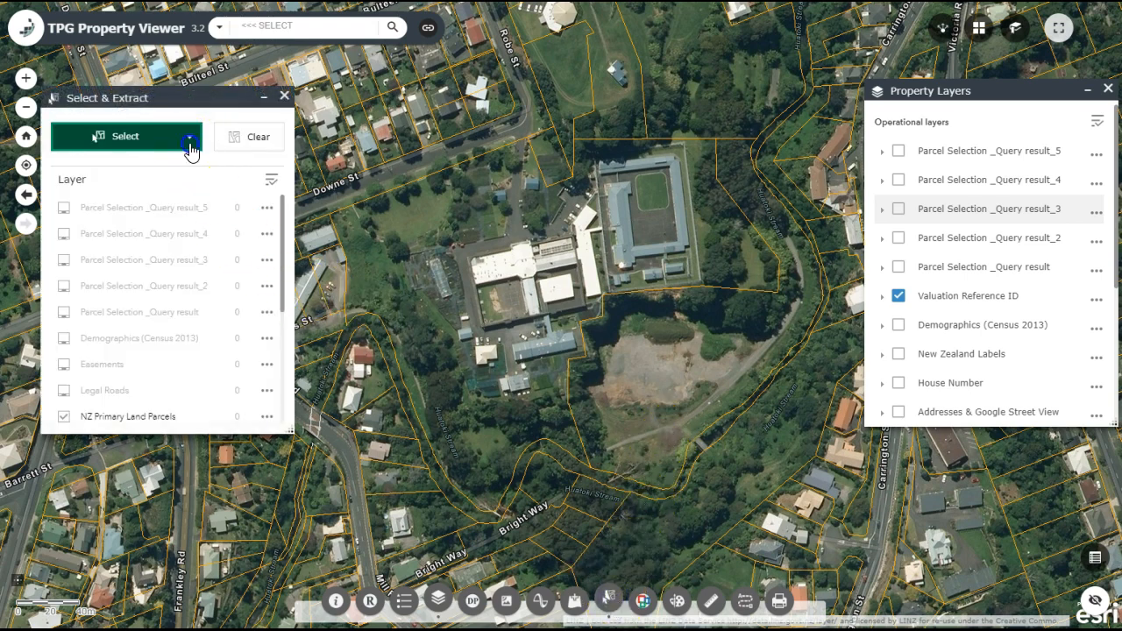
left_click(190, 144)
left_click(168, 176)
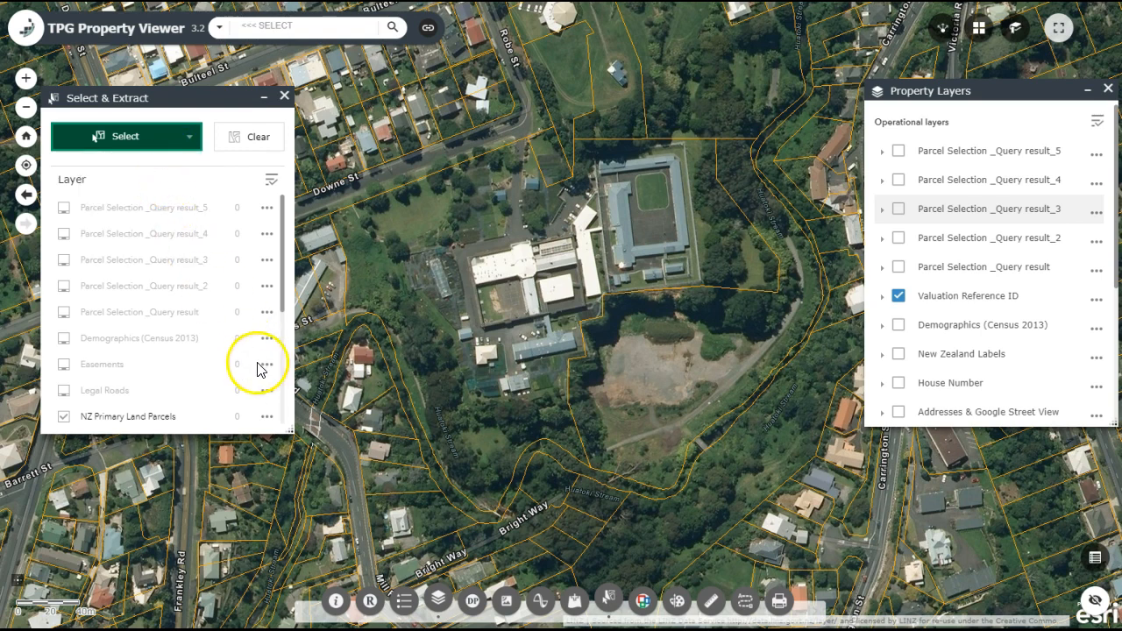
left_click_drag(289, 428, 297, 516)
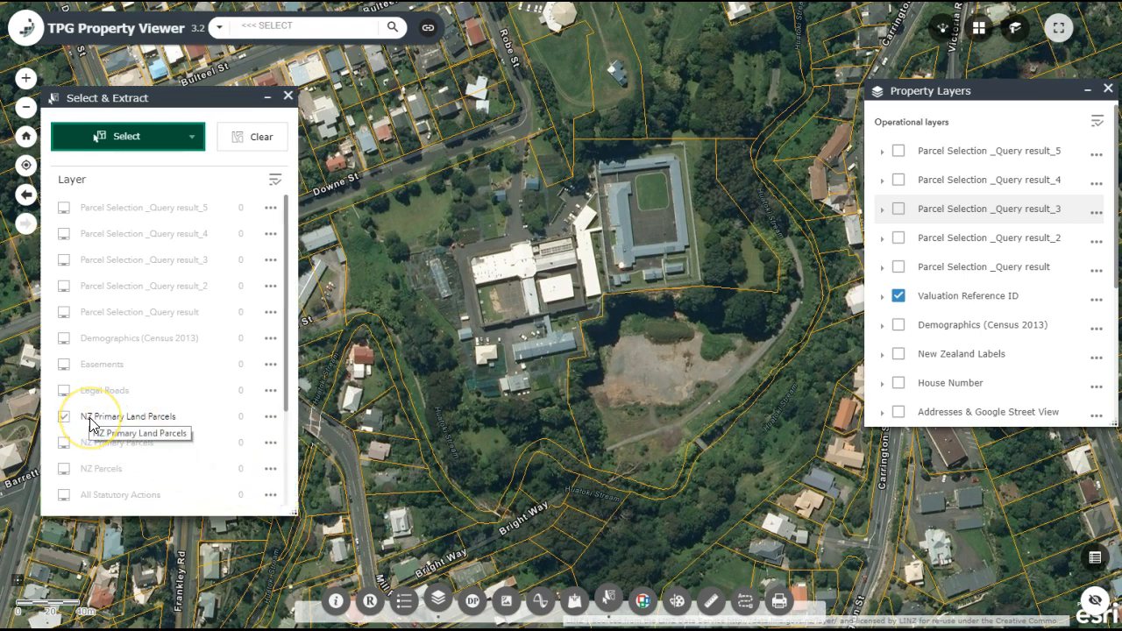
Step: Include the NZ Parcels and Land Owned by Council layers in the selectable layers
scroll(89, 421, "down", 3)
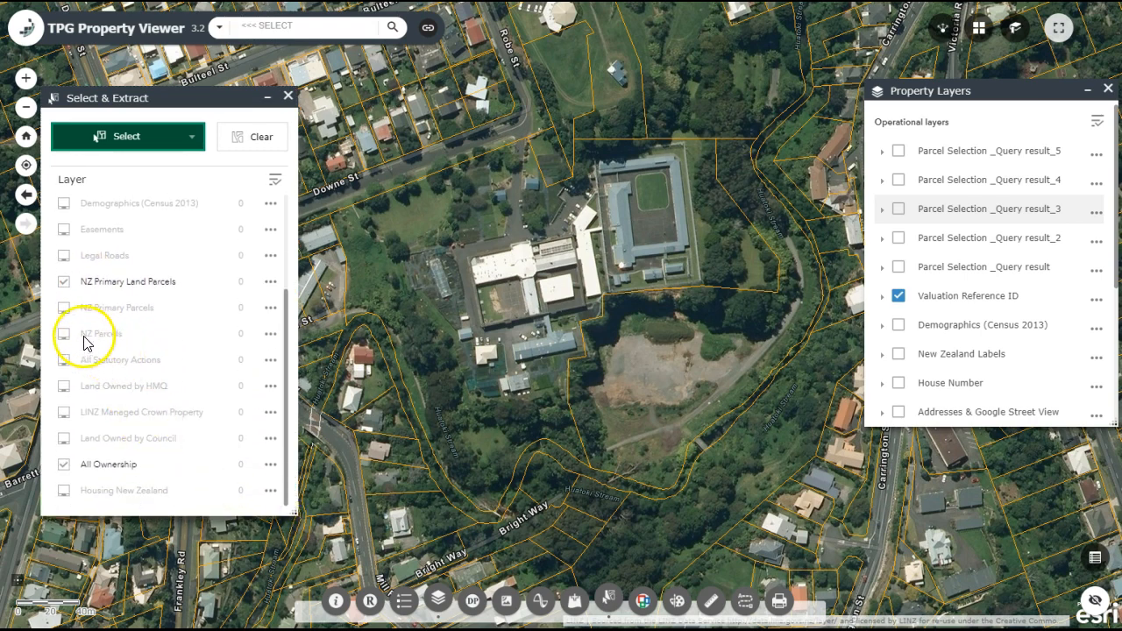
left_click(63, 334)
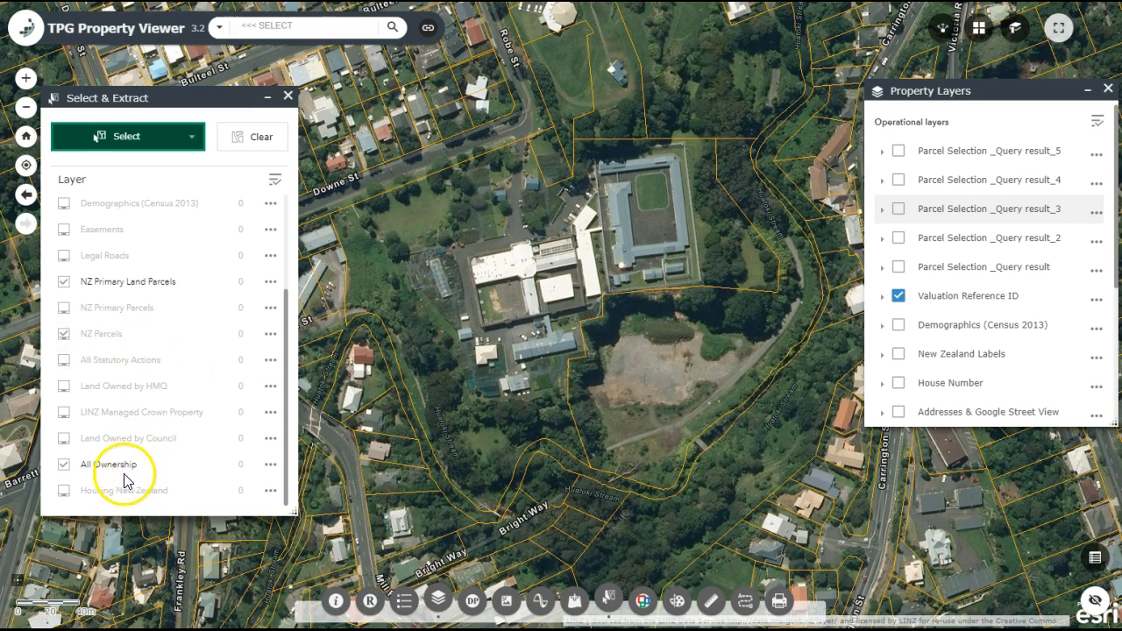
left_click(63, 439)
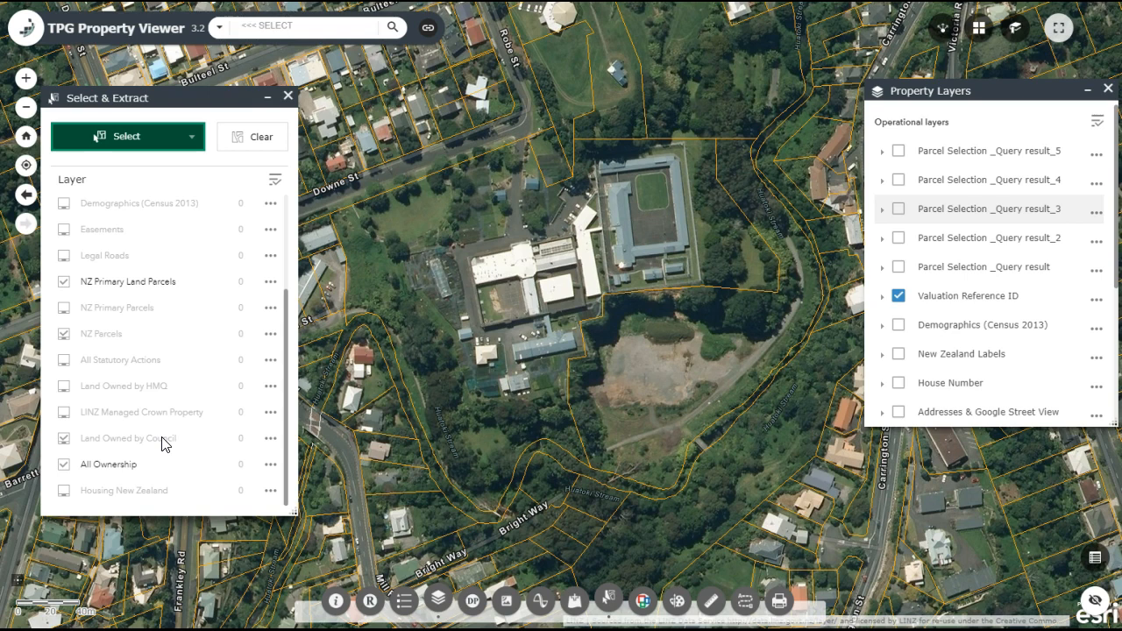
Step: Select the parcels around the school buildings, bare ground and stream with a drawn rectangle
left_click(194, 140)
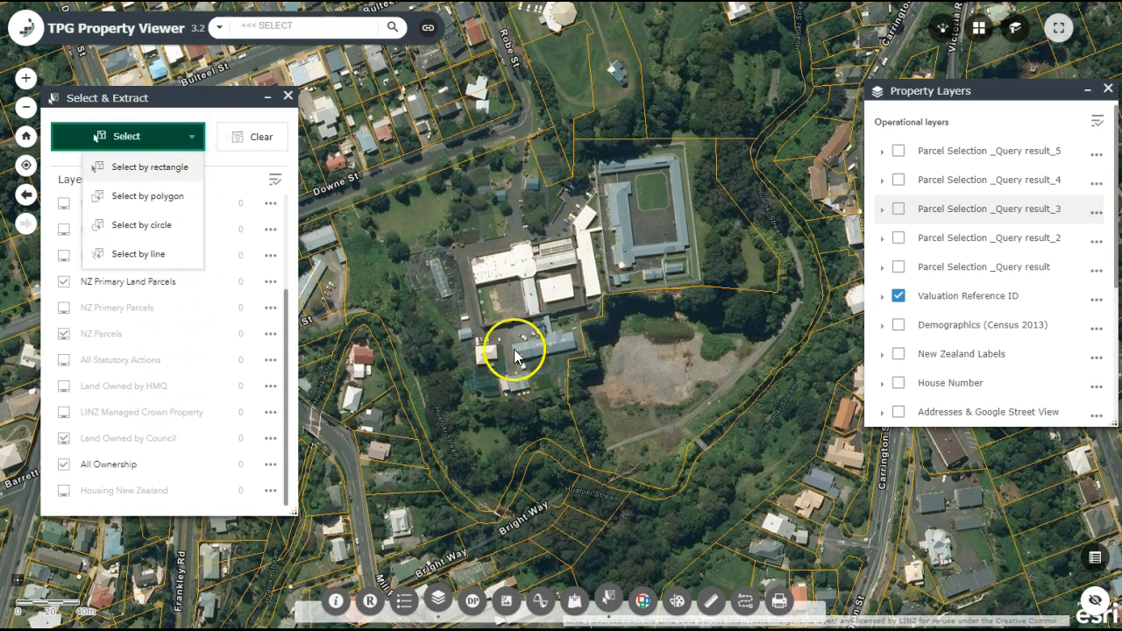
left_click(572, 359)
left_click_drag(522, 305, 800, 558)
Step: Add small groups of parcels near Downe St, north of Bulteel St and beside Frankley Rd to the selection
scroll(599, 143, "down", 2)
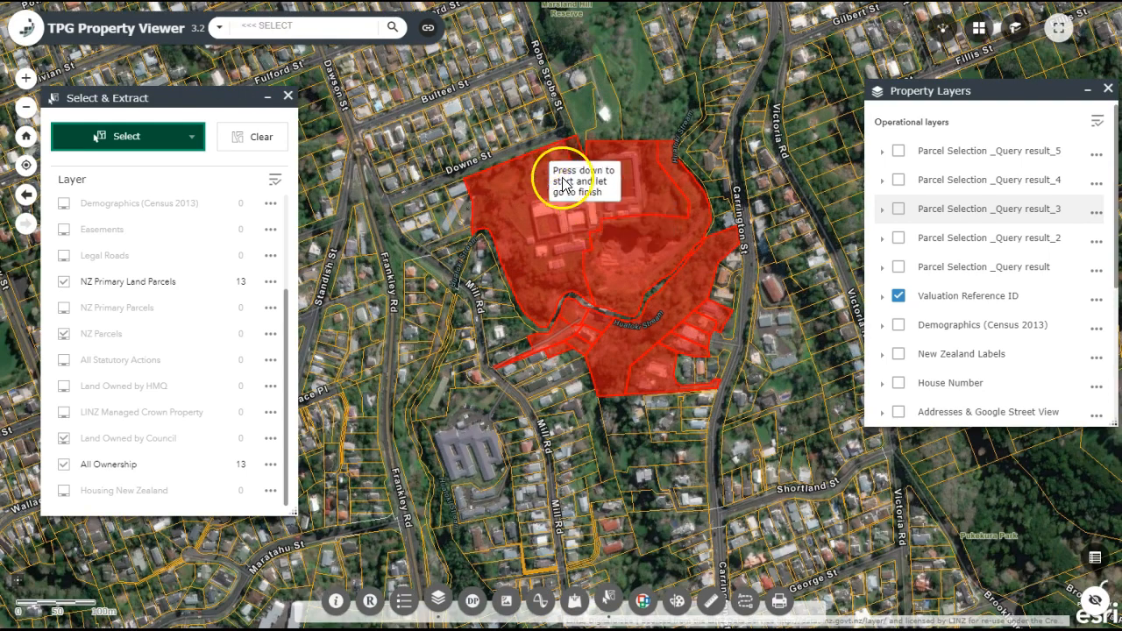
left_click(459, 127)
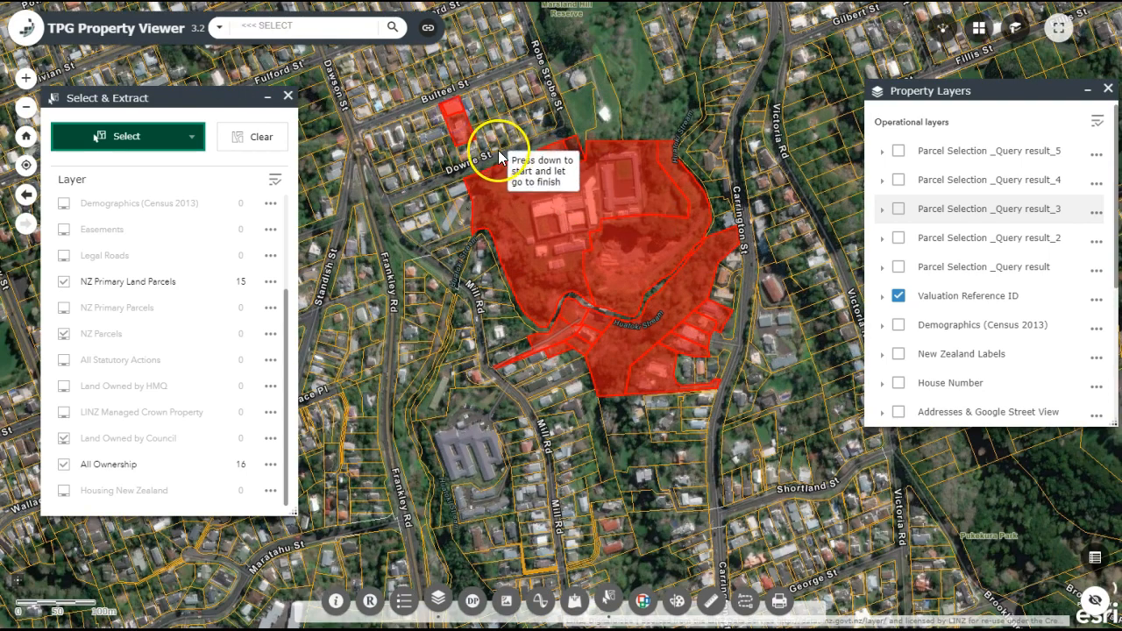
left_click(498, 45)
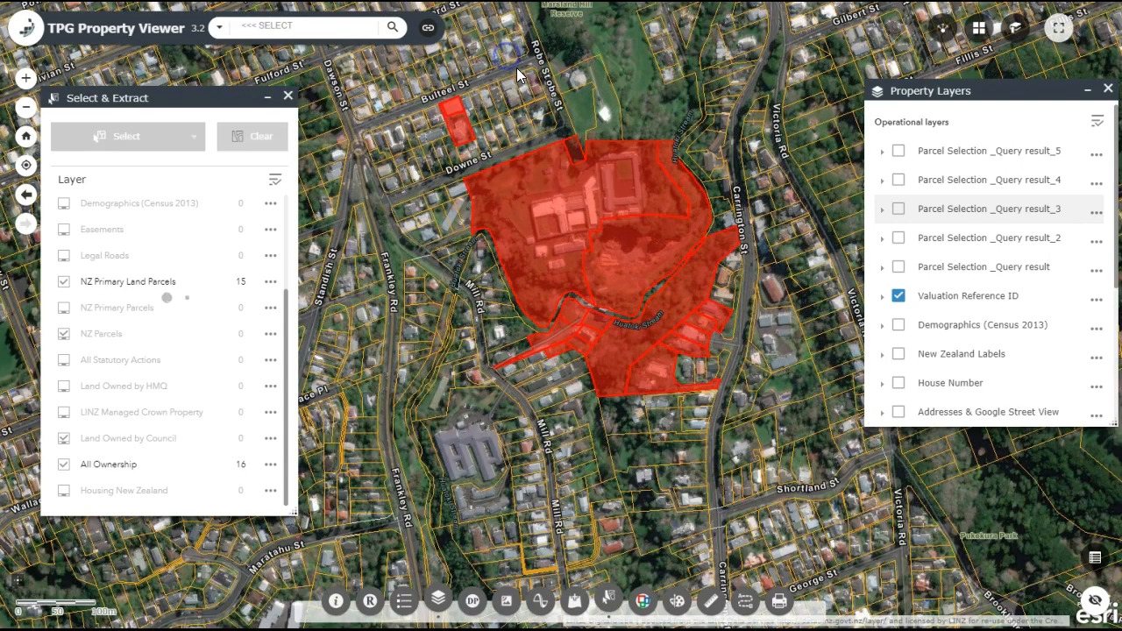
left_click(415, 294)
Step: Add the parcels just east of Mill Rd to the selection and remove them from it again
left_click(571, 449)
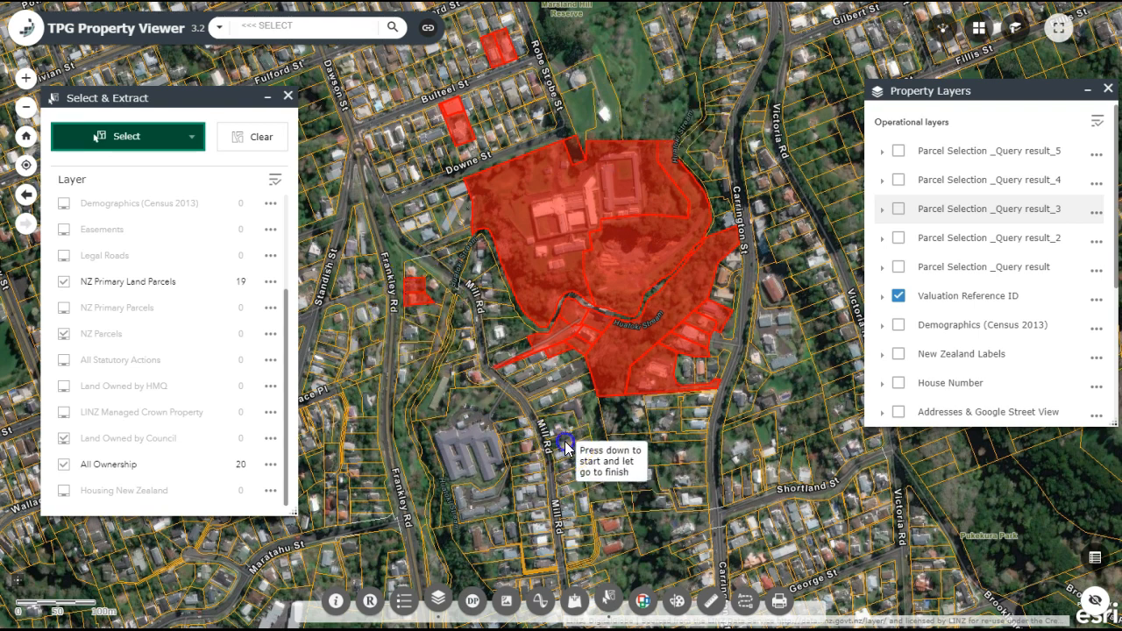
left_click(572, 452)
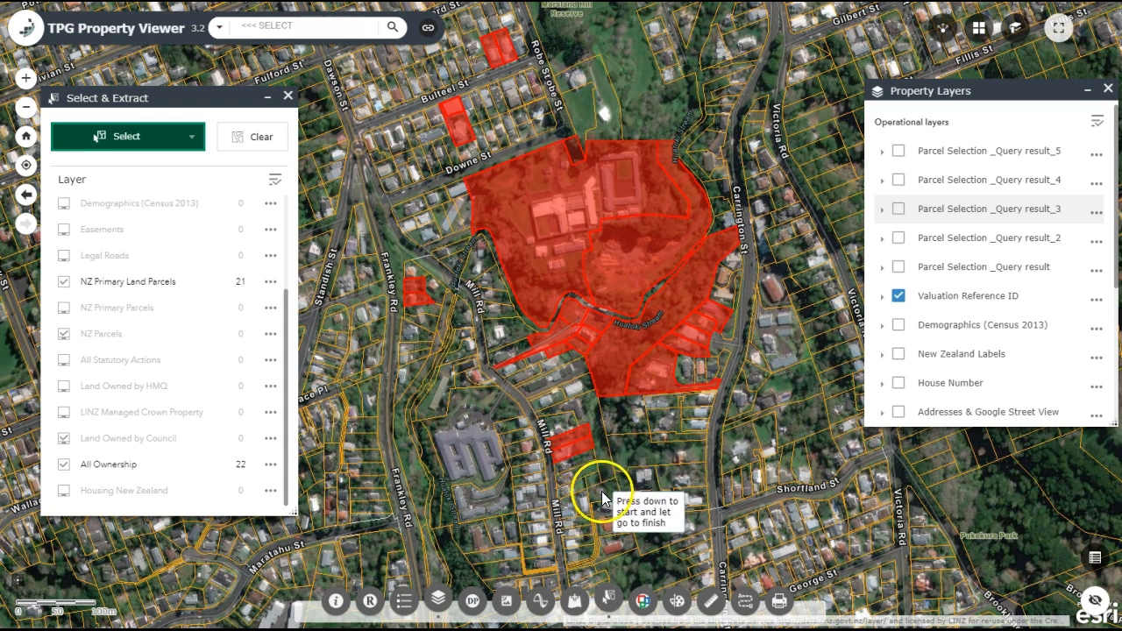
left_click_drag(555, 433, 597, 472)
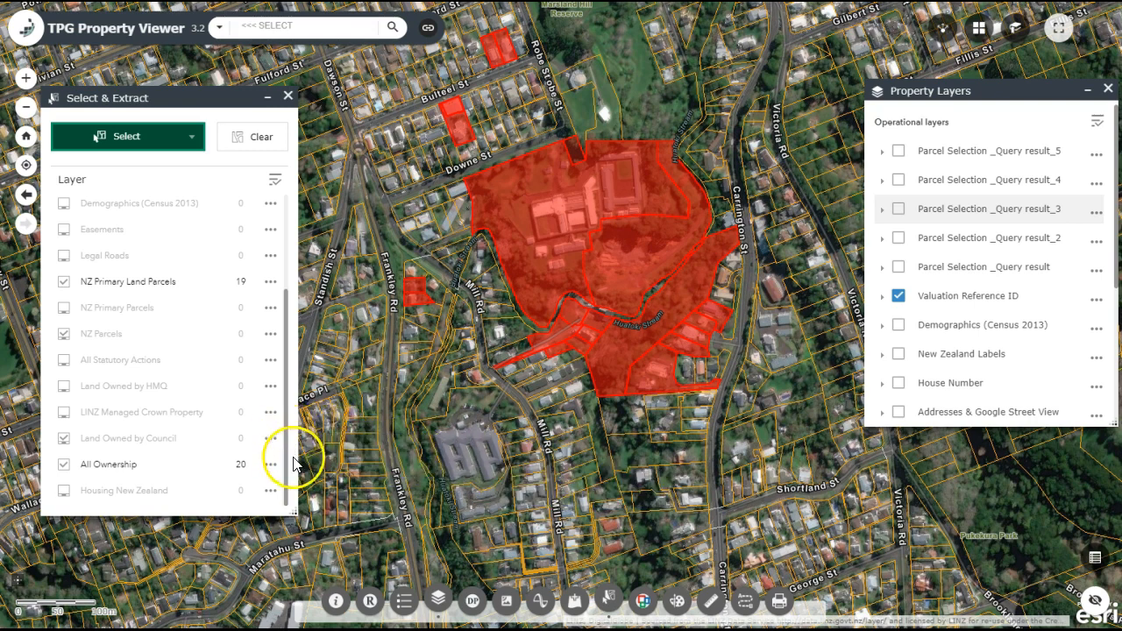
Step: Export the selected NZ Primary Land Parcels to a CSV file and open it in Excel beside the layer list
left_click_drag(294, 512, 358, 516)
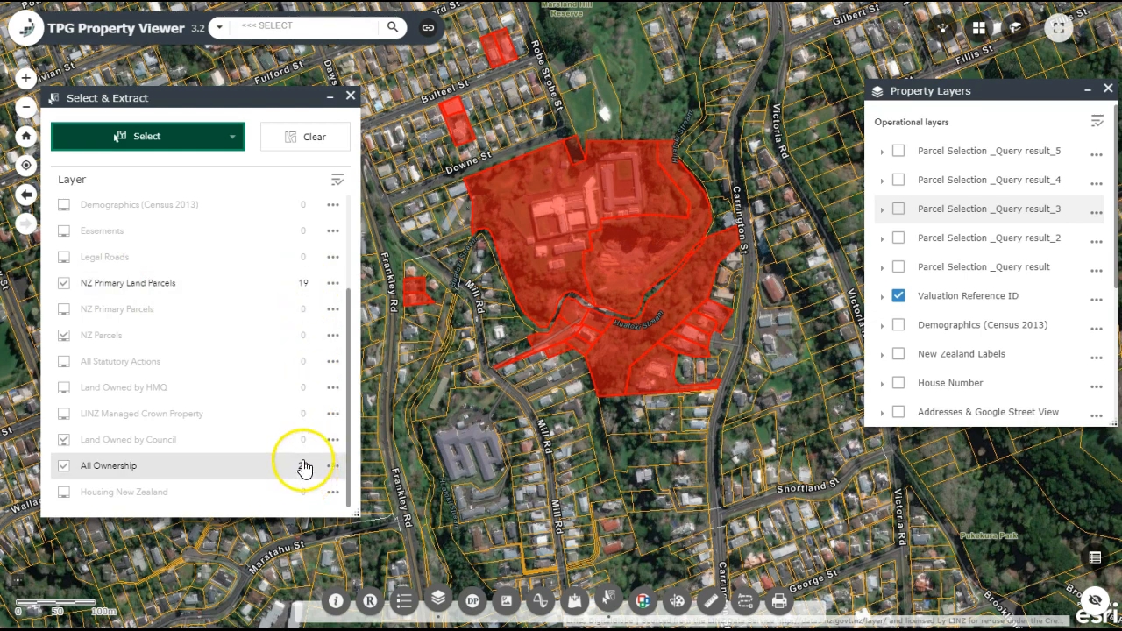
left_click(334, 284)
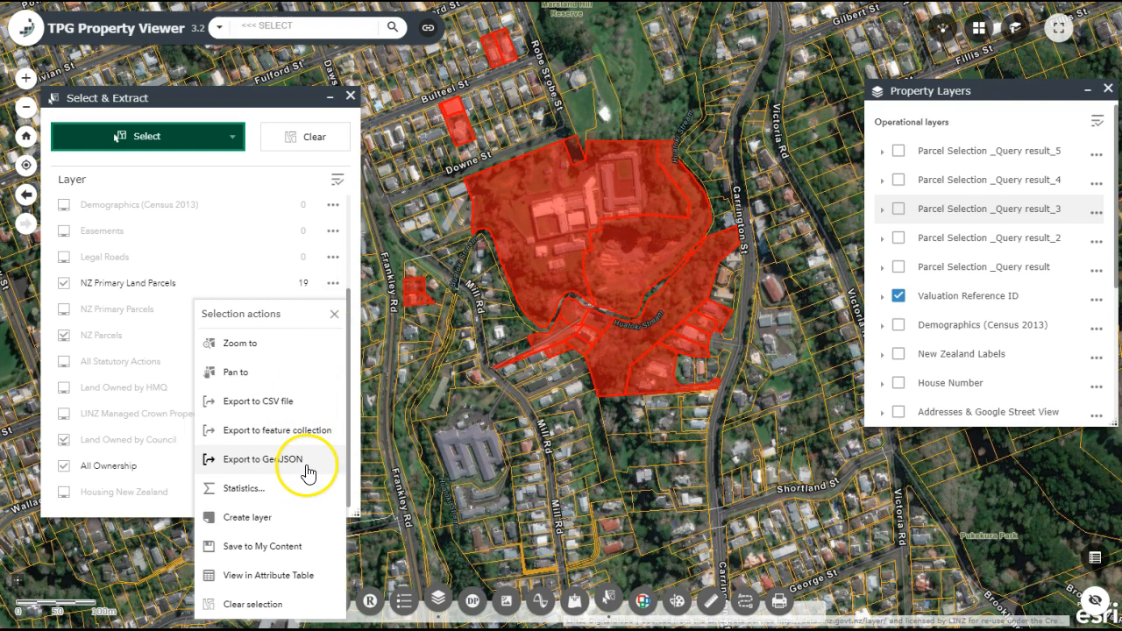
left_click(297, 401)
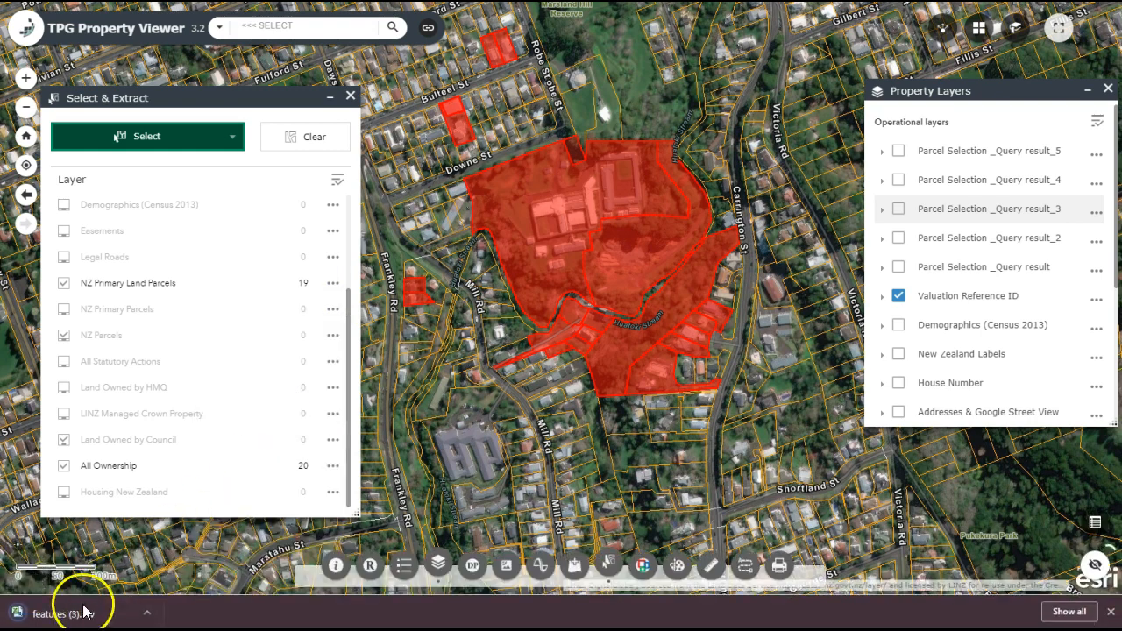
left_click(53, 616)
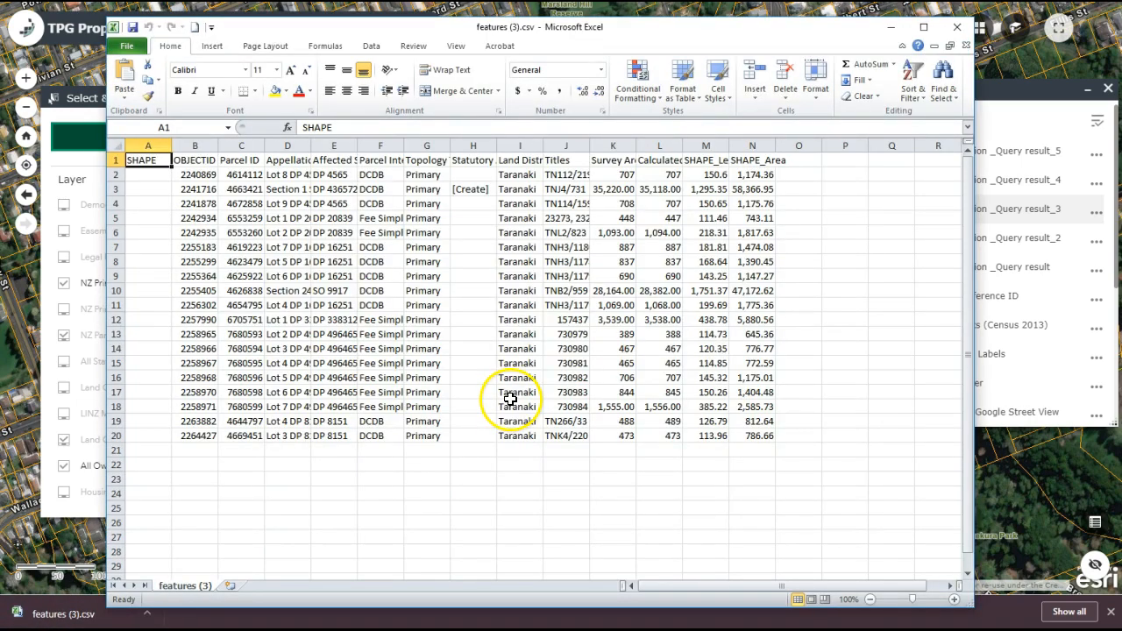
left_click_drag(605, 26, 848, 0)
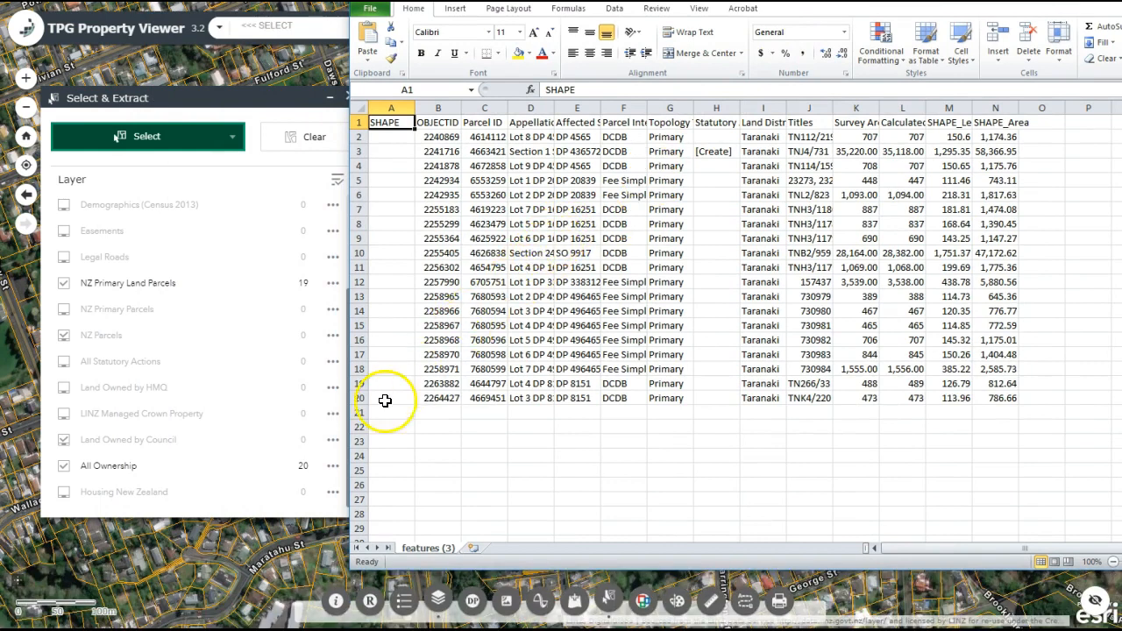
Step: Export the selected All Ownership features to a CSV file, open it in Excel and move its window to show all columns
left_click(333, 472)
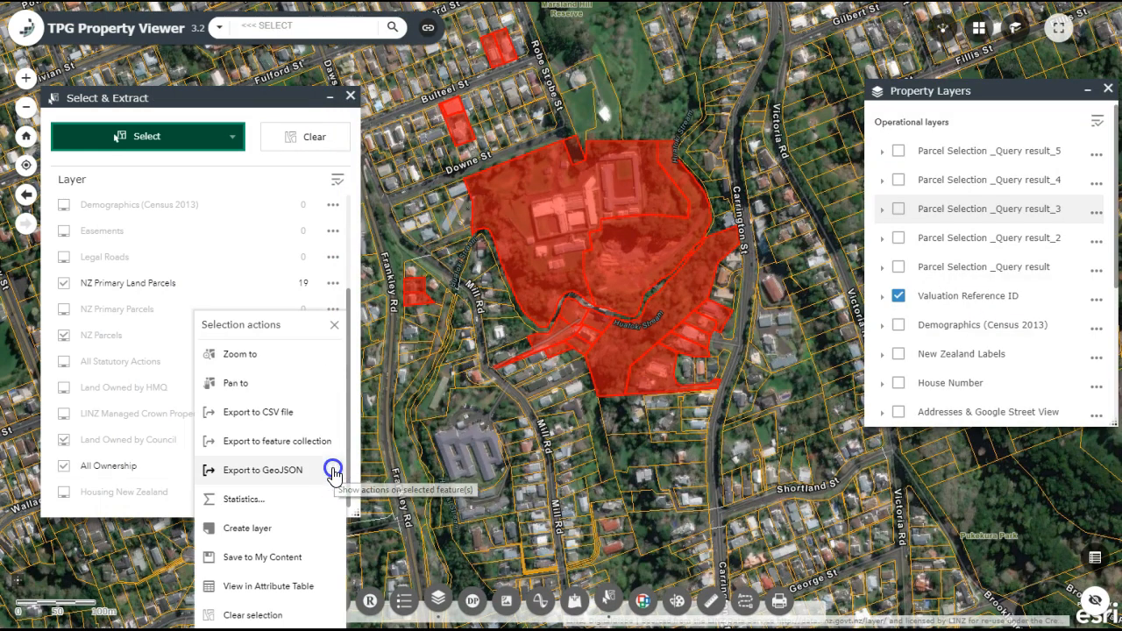
left_click(289, 415)
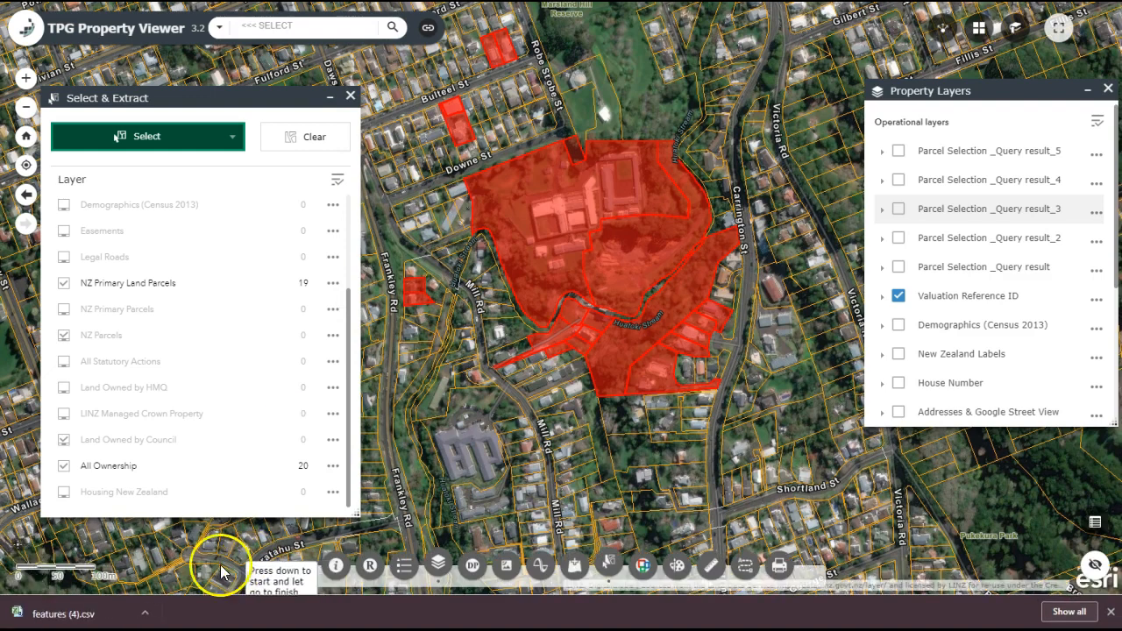
left_click(61, 615)
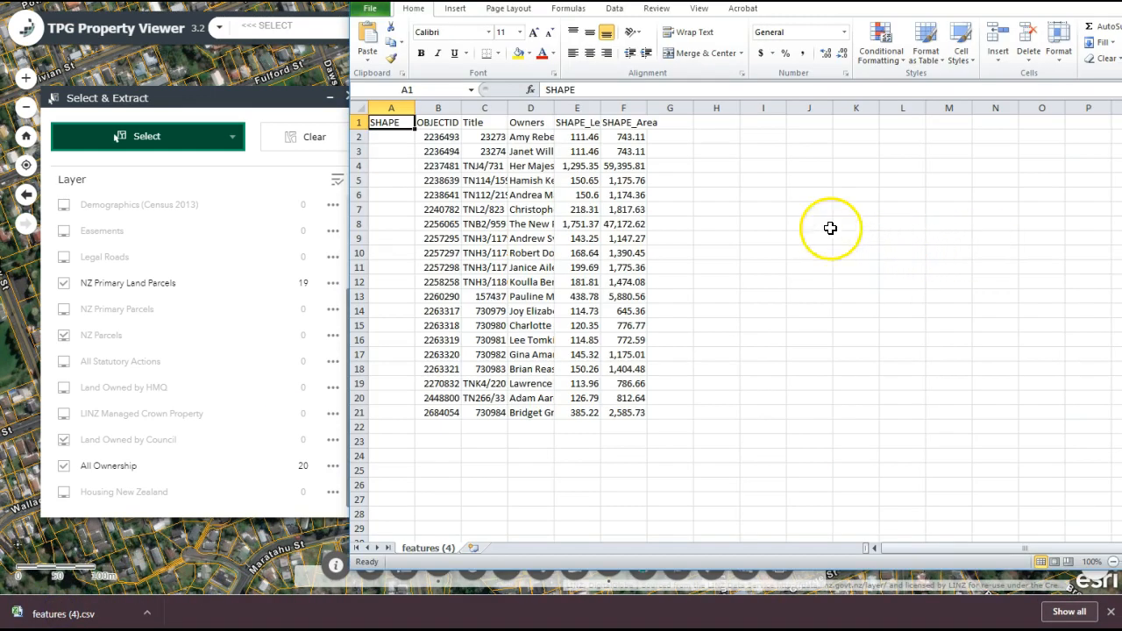
left_click_drag(842, 0, 675, 7)
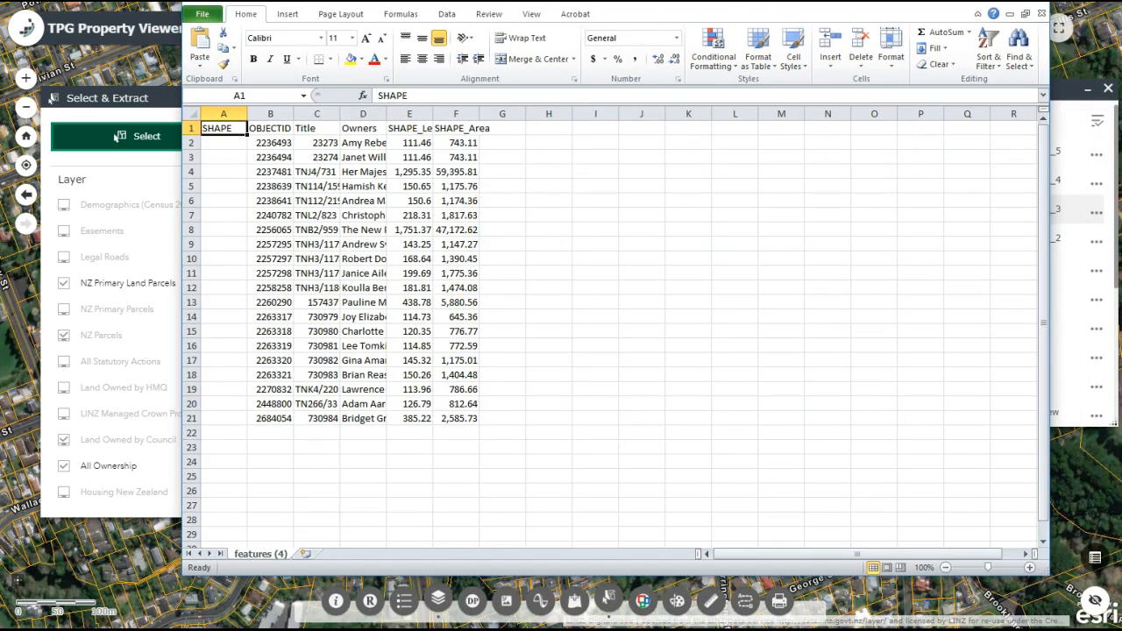
Step: Switch to the land parcels export, features (3).csv, and examine its Titles and Parcel ID columns
left_click(84, 629)
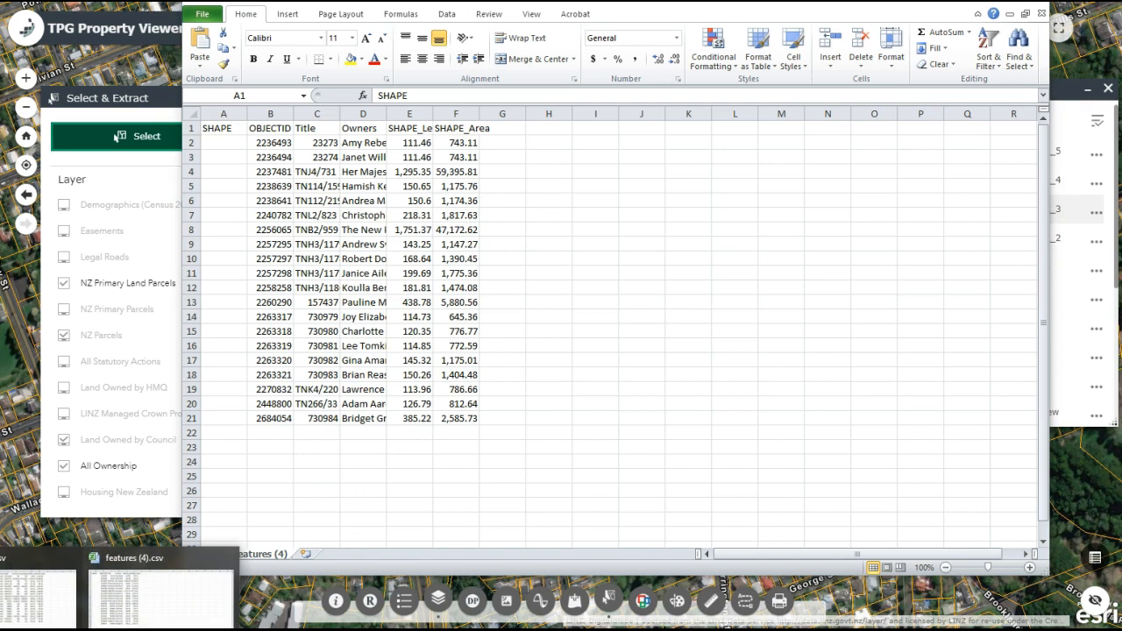
left_click(53, 616)
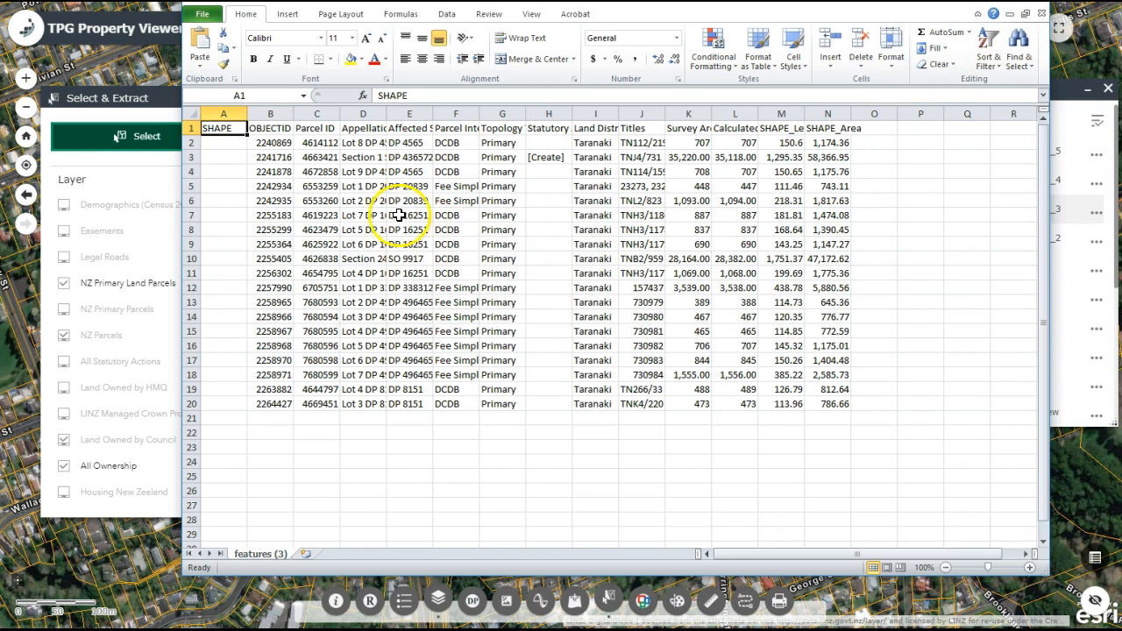
left_click(640, 112)
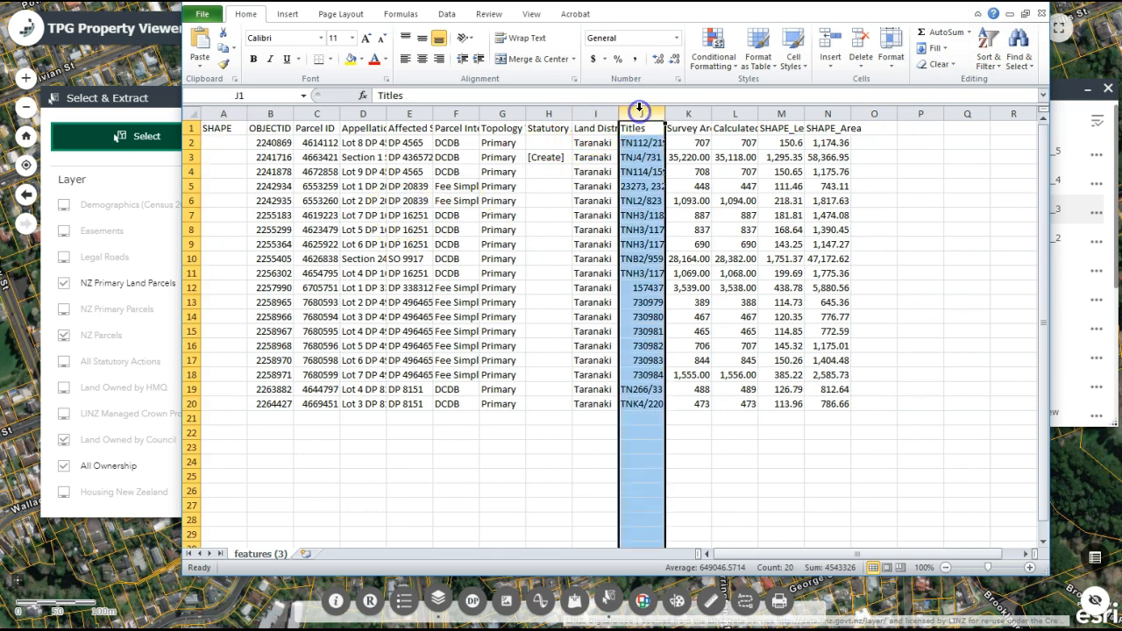
left_click(329, 112)
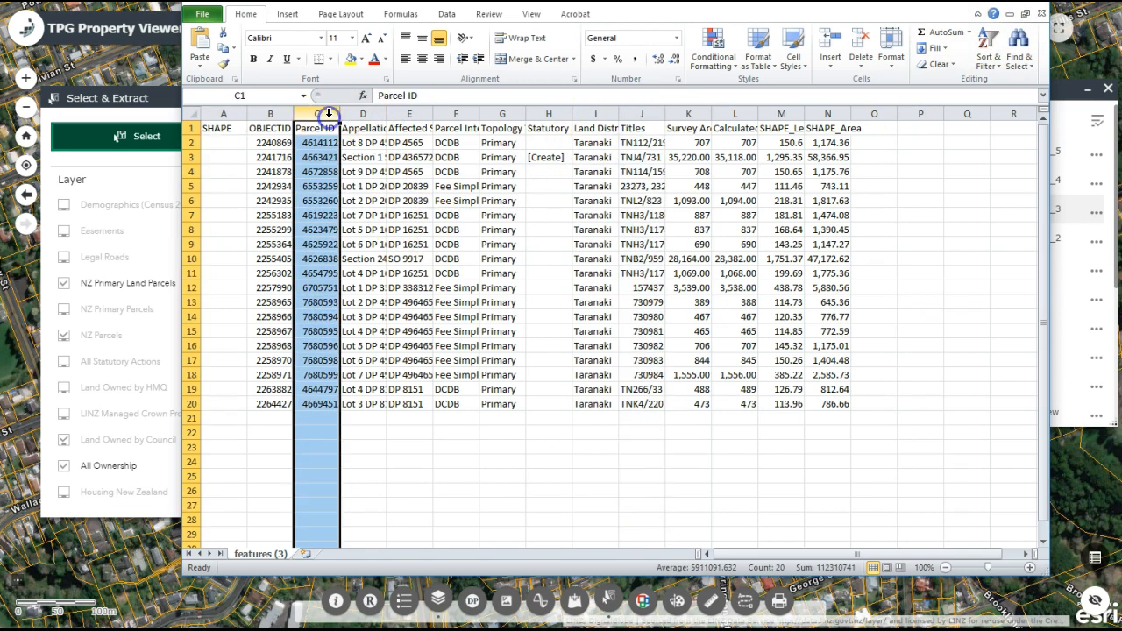
Step: Return to the ownership export, features (4).csv, and examine its Title and Owners columns together
left_click(136, 614)
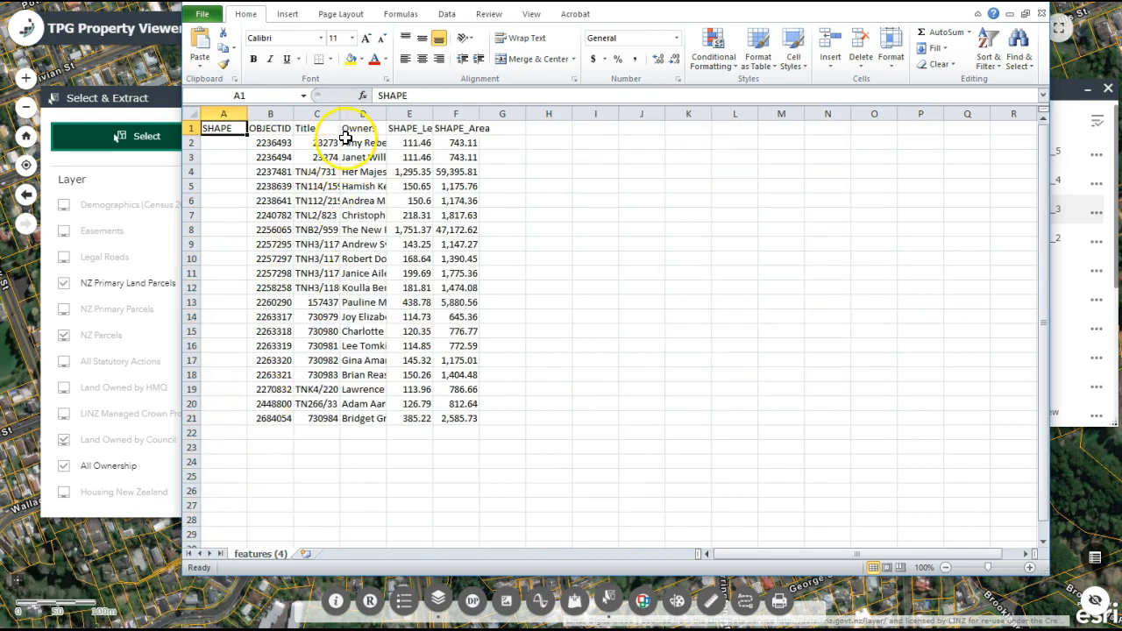
left_click_drag(325, 112, 363, 113)
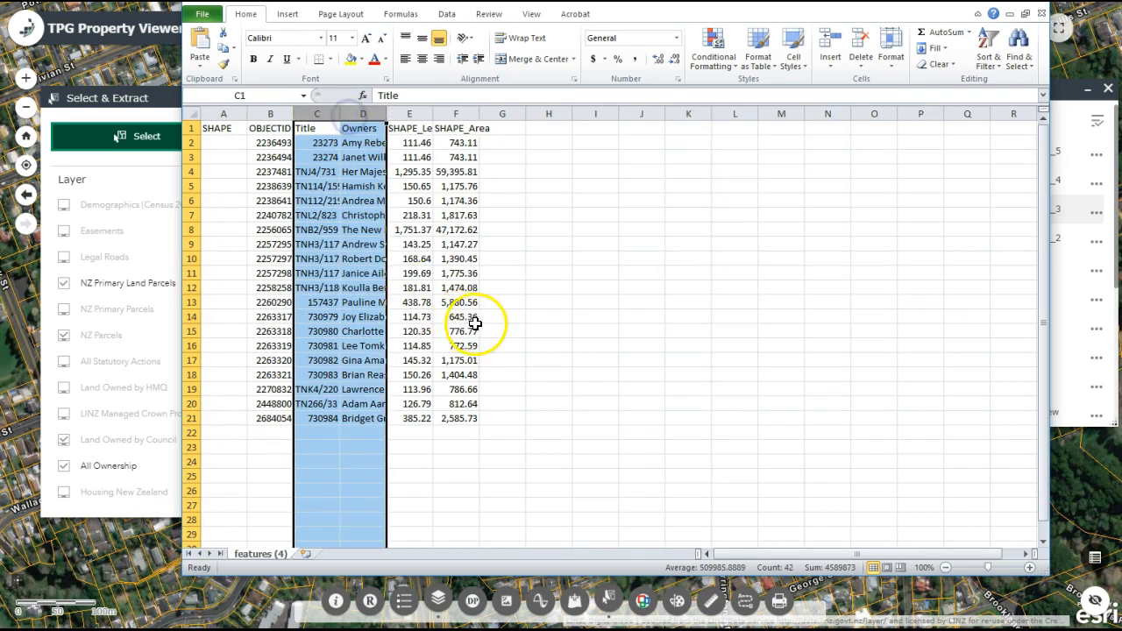
left_click(561, 287)
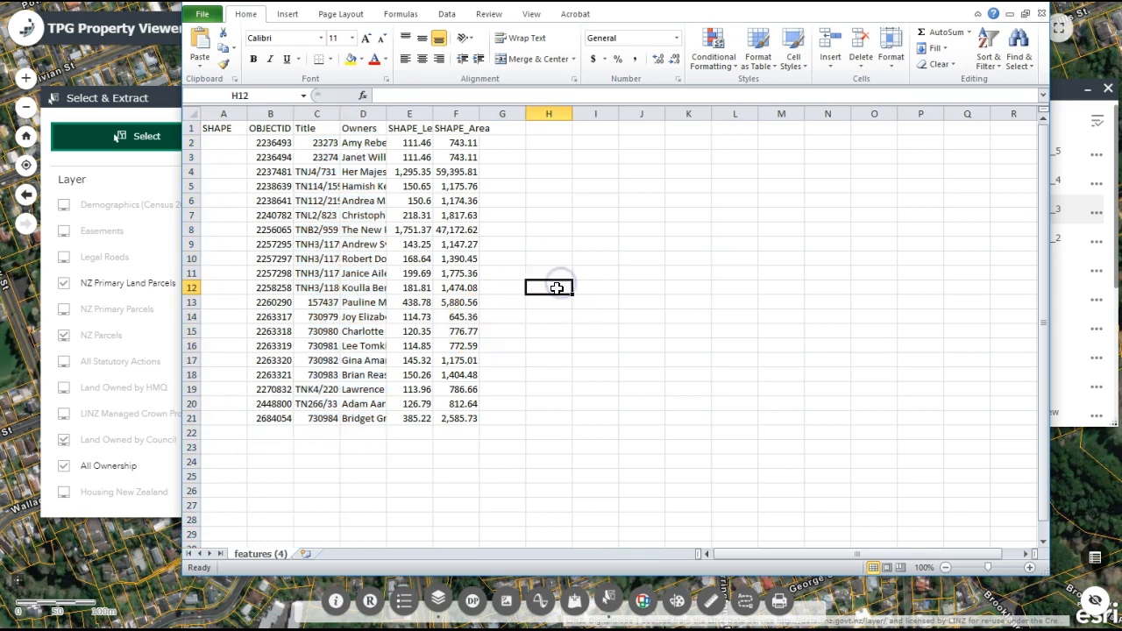